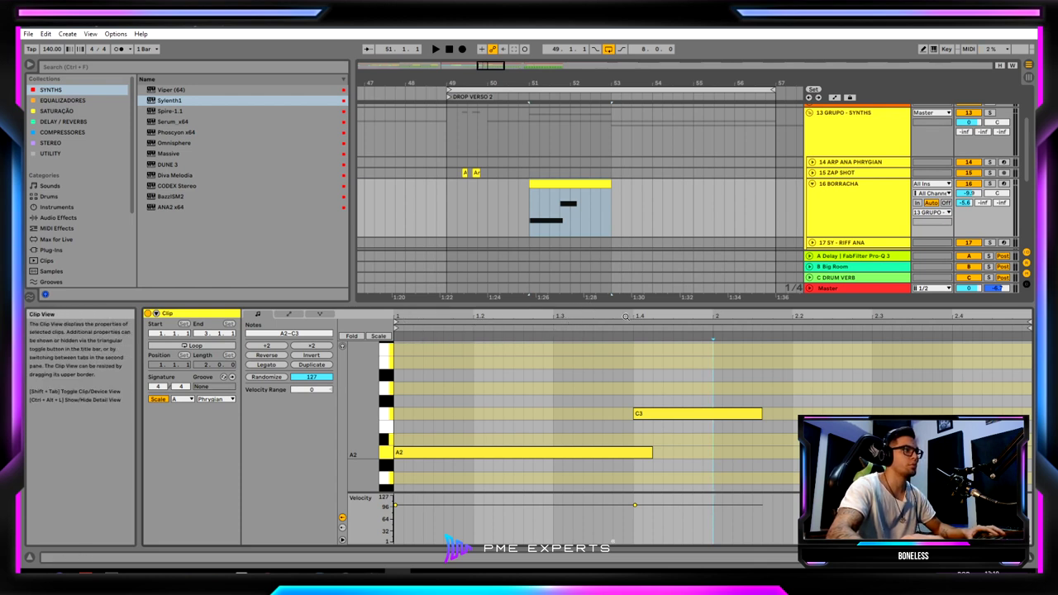
Play the MIDI clip on the BORRACHA track and select its A2 and C3 notes for inspection.
left_click_drag(480, 354, 460, 443)
key("space")
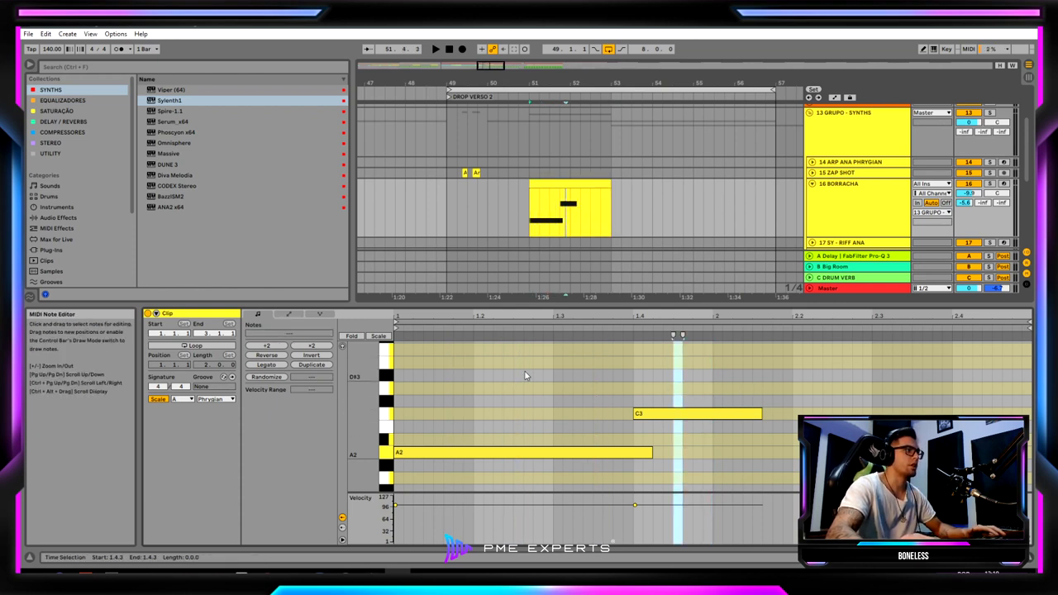
left_click_drag(532, 365, 731, 464)
Load Sylenth1 as the instrument on the BORRACHA track, ahead of FabFilter Pro-Q 3, and reset it to the Init preset.
double_click(851, 210)
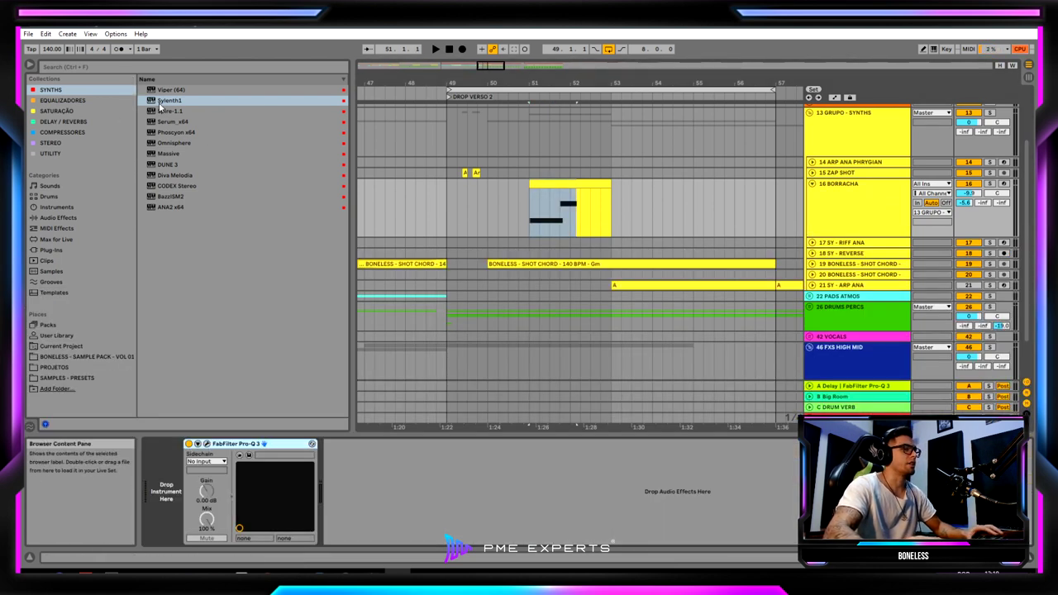
left_click_drag(159, 105, 163, 475)
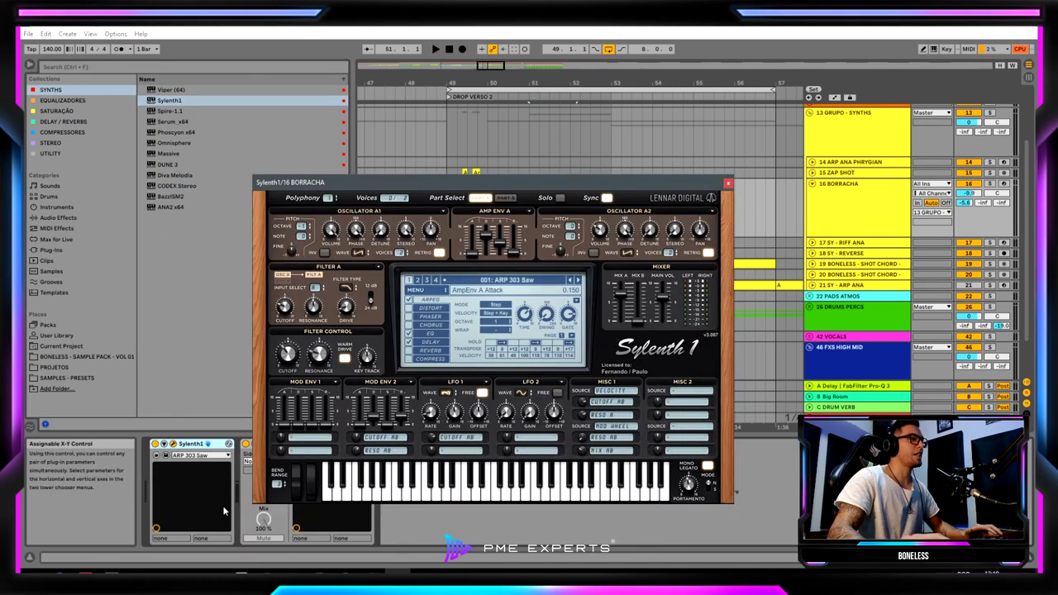
left_click_drag(491, 189, 526, 103)
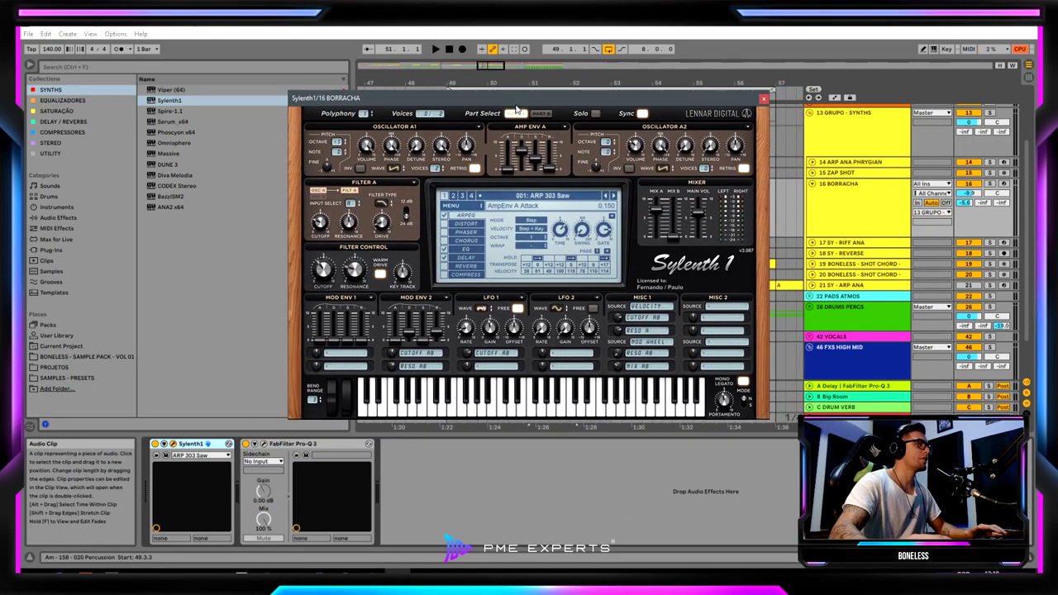
left_click_drag(522, 106, 505, 128)
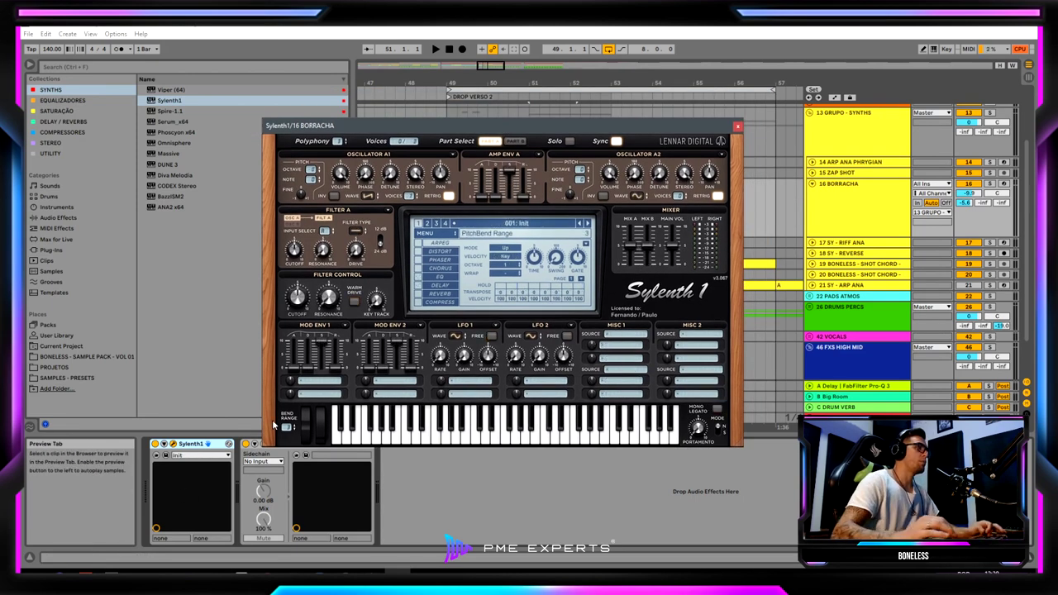
Choose a filter type for Filter A in the BORRACHA track's Sylenth1.
left_click(843, 201)
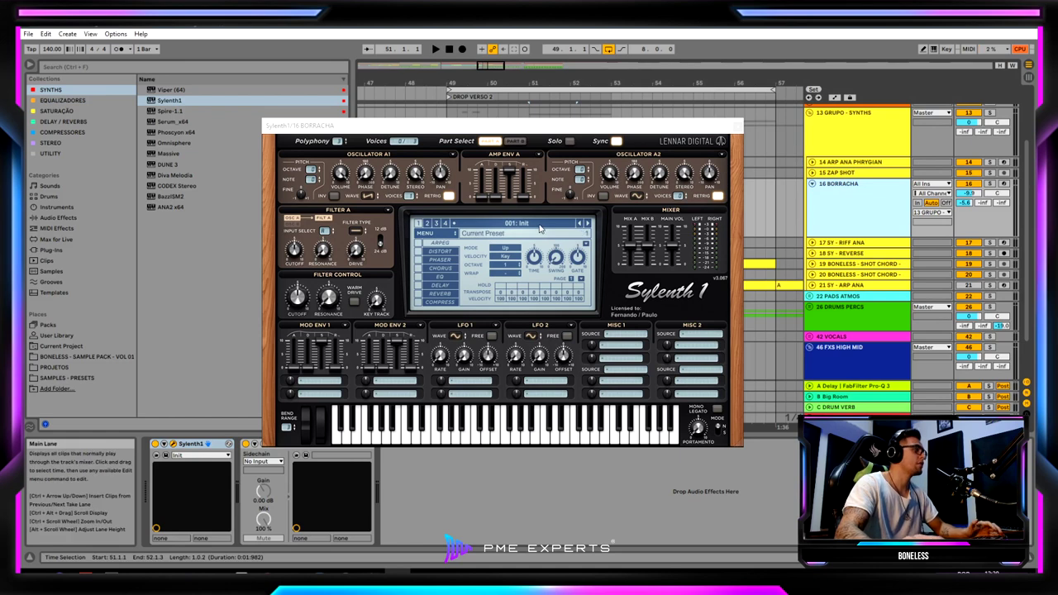
left_click(361, 235)
left_click(390, 261)
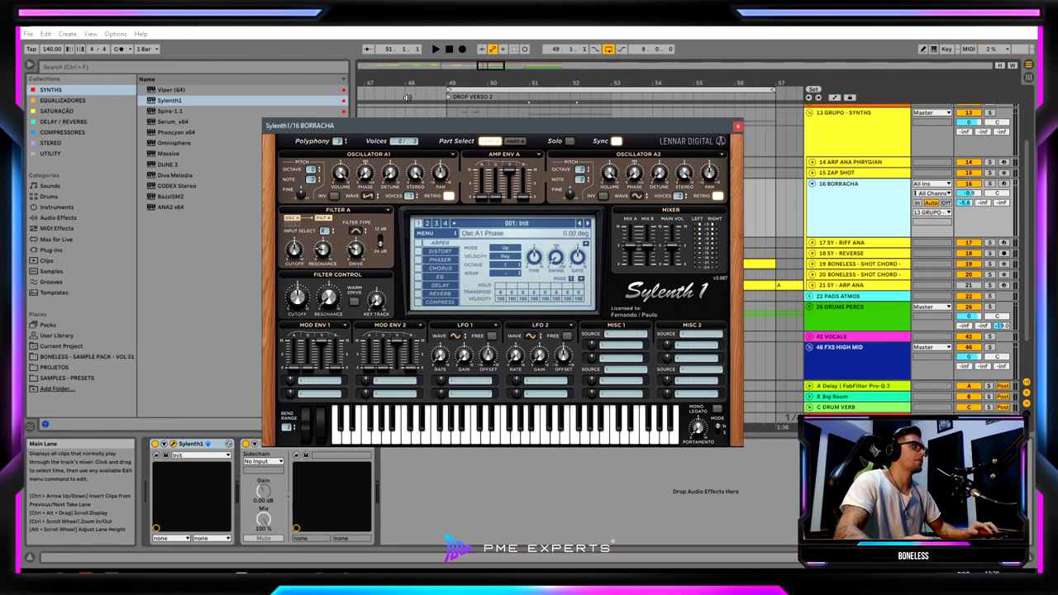
Open the BORRACHA clip's notes and close the Sylenth1 window covering the note editor.
left_click_drag(412, 128, 558, 343)
left_click(546, 183)
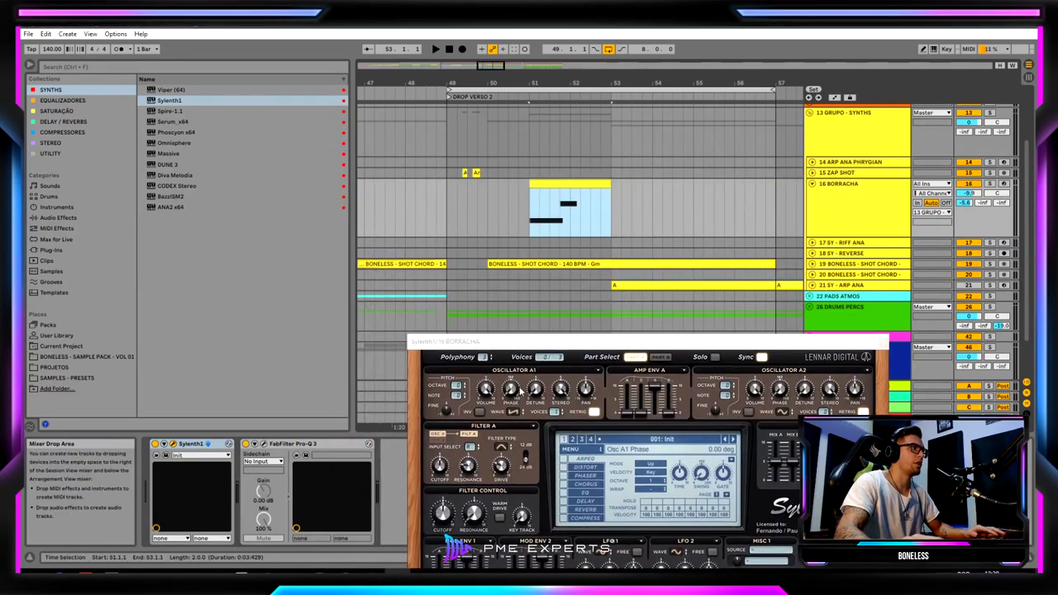
double_click(573, 184)
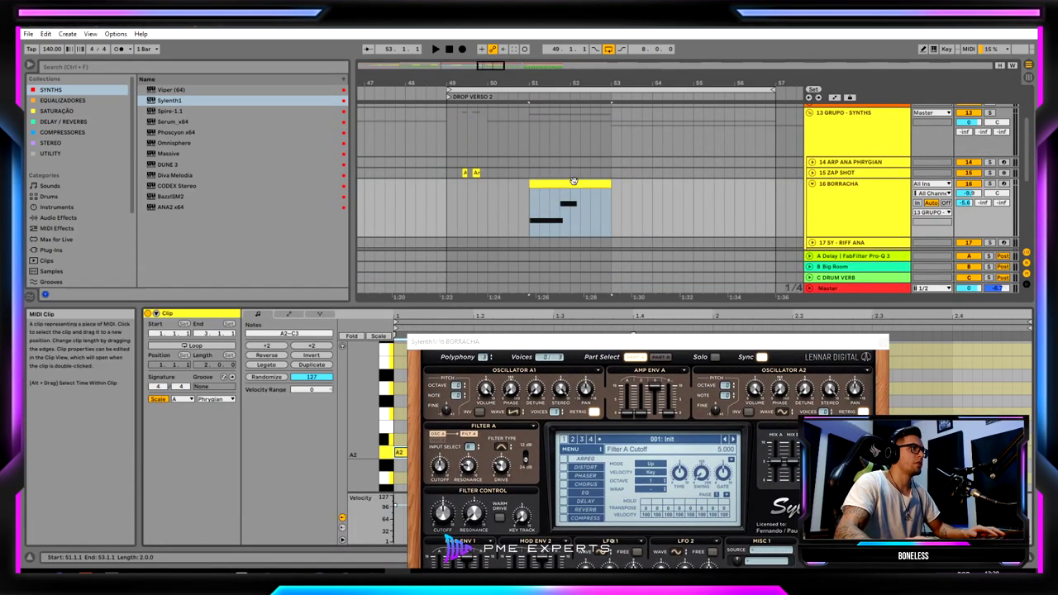
left_click(883, 343)
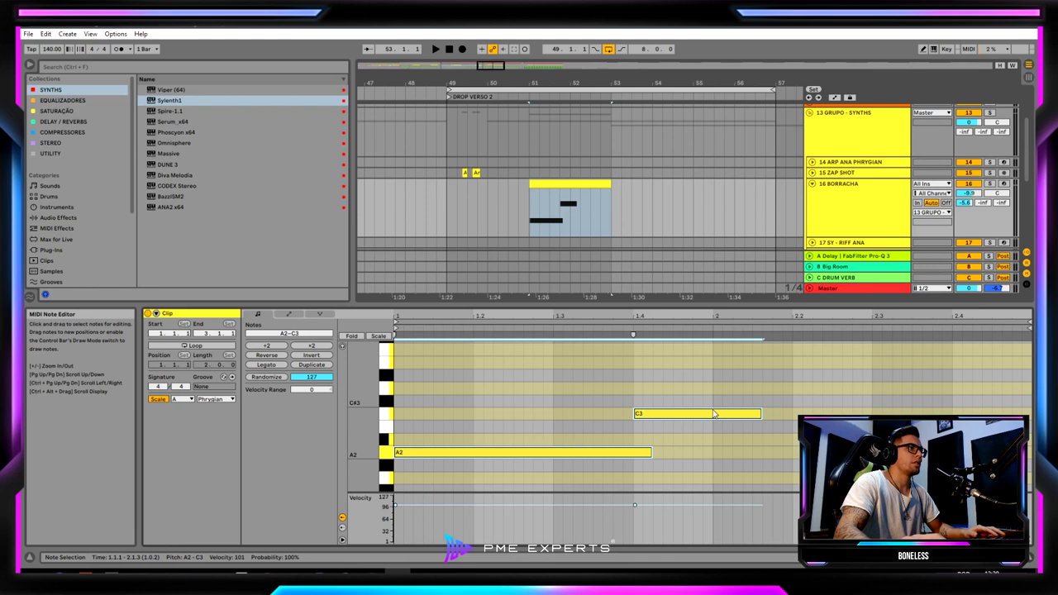
Examine the long A2 note and the shorter C3 note, focusing on where they overlap.
left_click(574, 389)
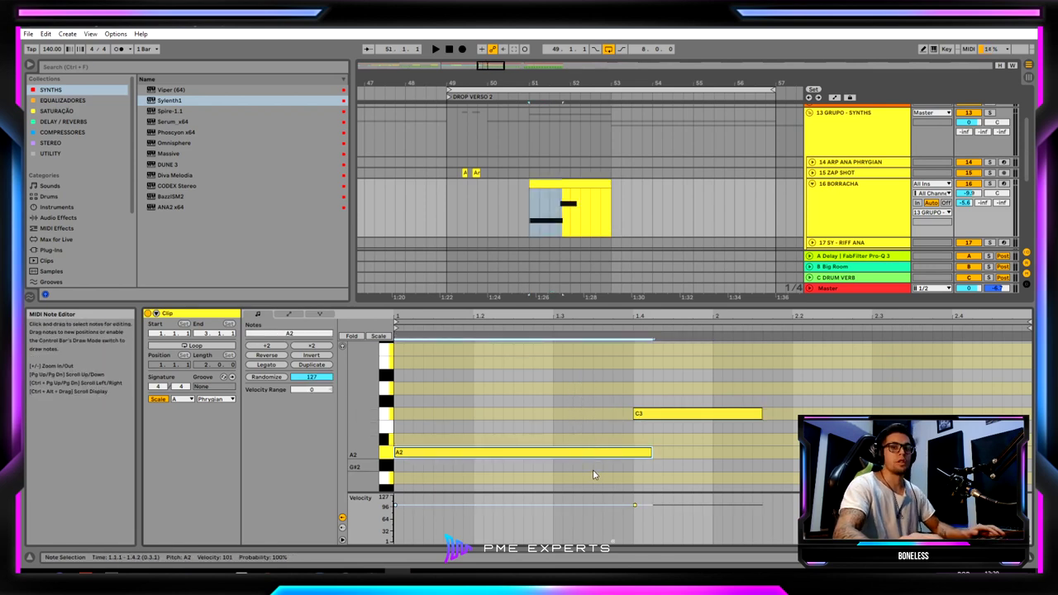
left_click_drag(770, 378, 741, 435)
left_click_drag(559, 420, 651, 453)
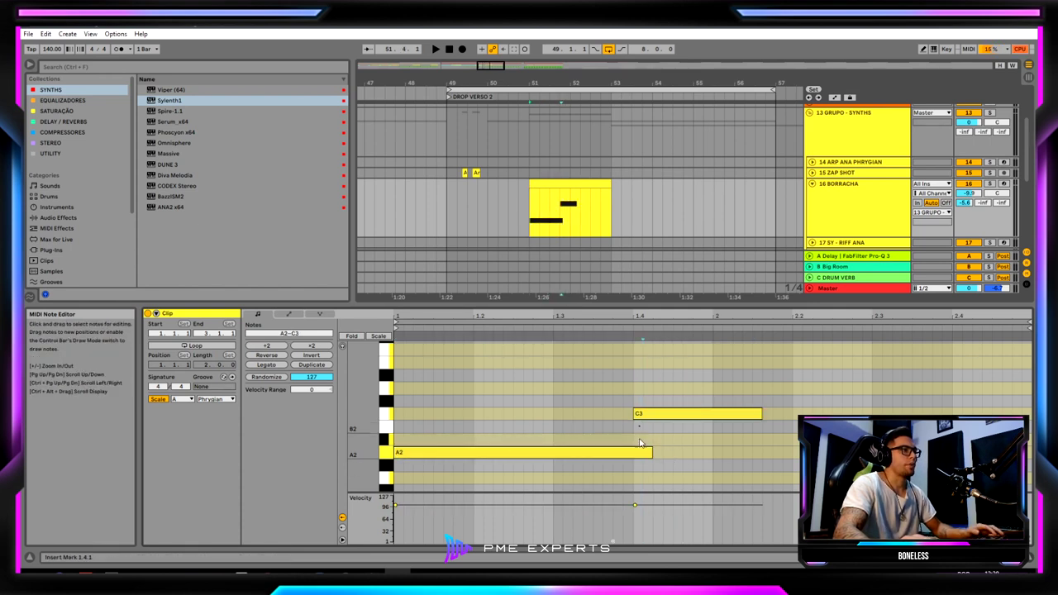
left_click(691, 399)
left_click(688, 414)
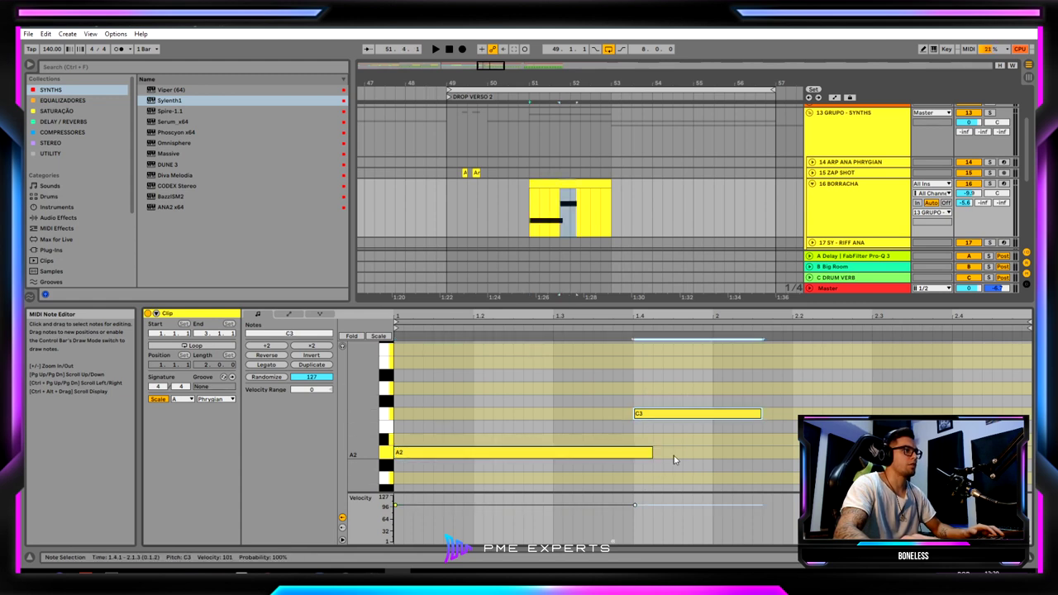
left_click(522, 452)
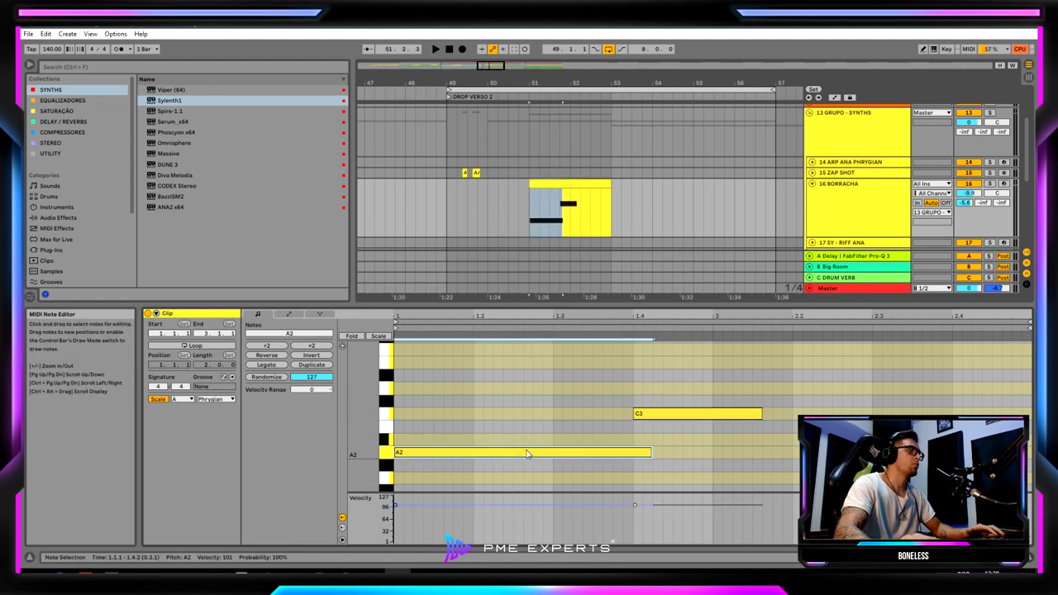
left_click(691, 412)
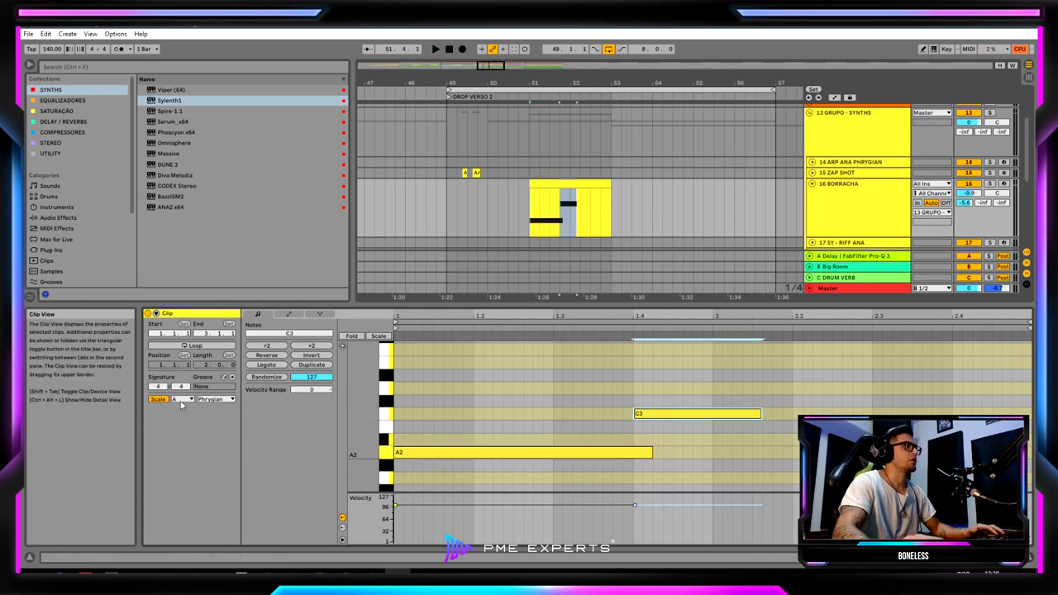
Show the BORRACHA track's devices again and check the Sylenth1 interface, closing its window when done.
double_click(829, 198)
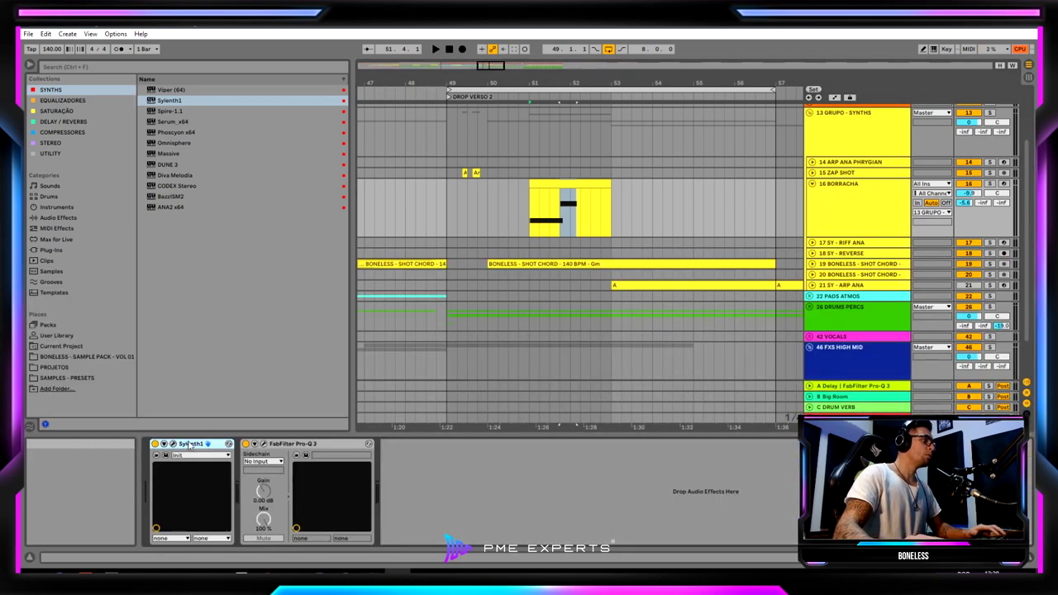
left_click(174, 447)
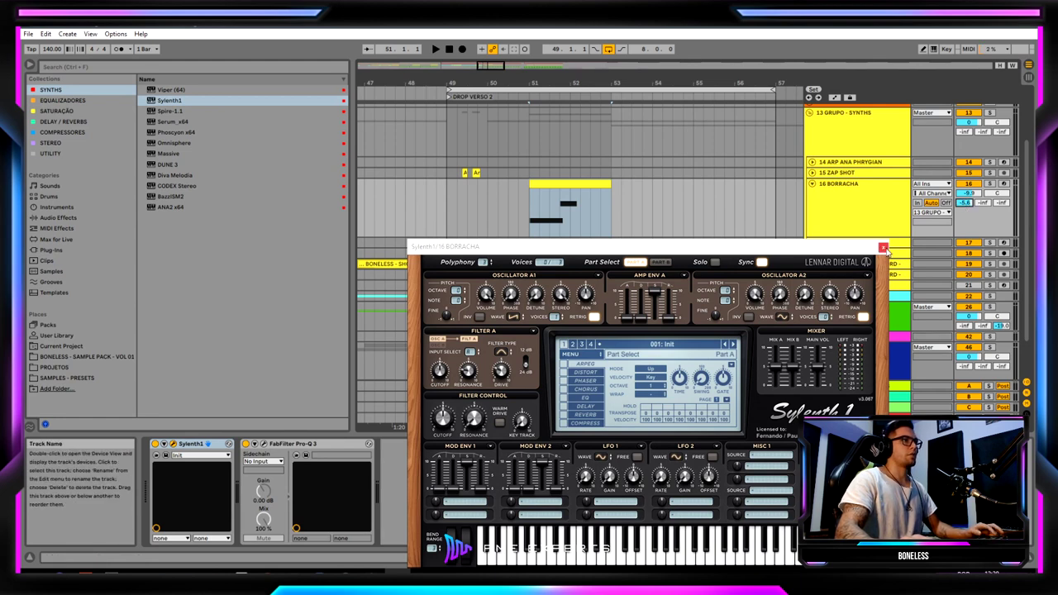
left_click(883, 247)
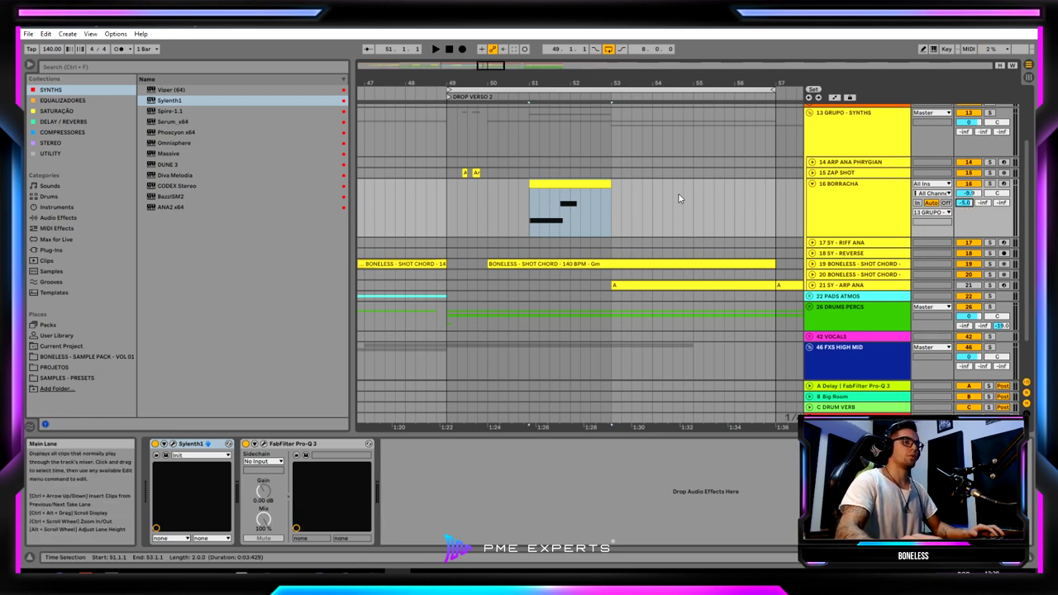
Play the BORRACHA clip and solo its track.
left_click(594, 199)
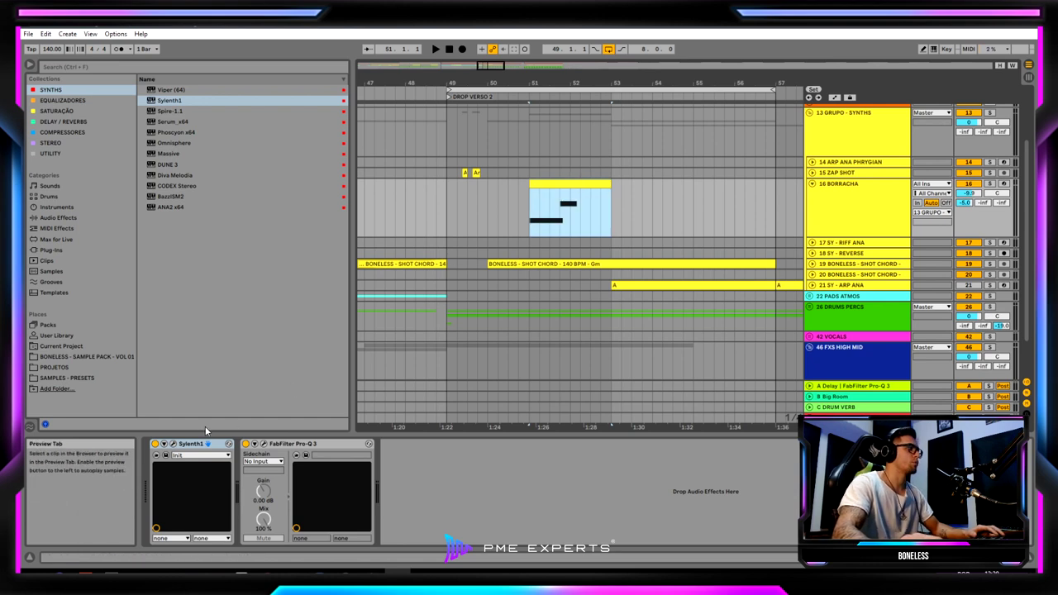
key("space")
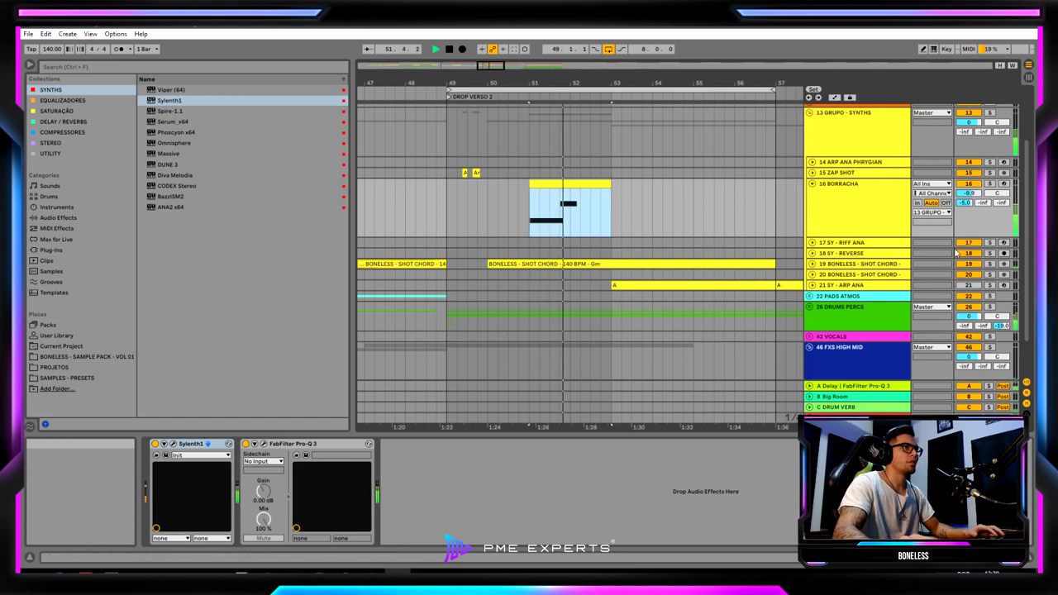
left_click(989, 183)
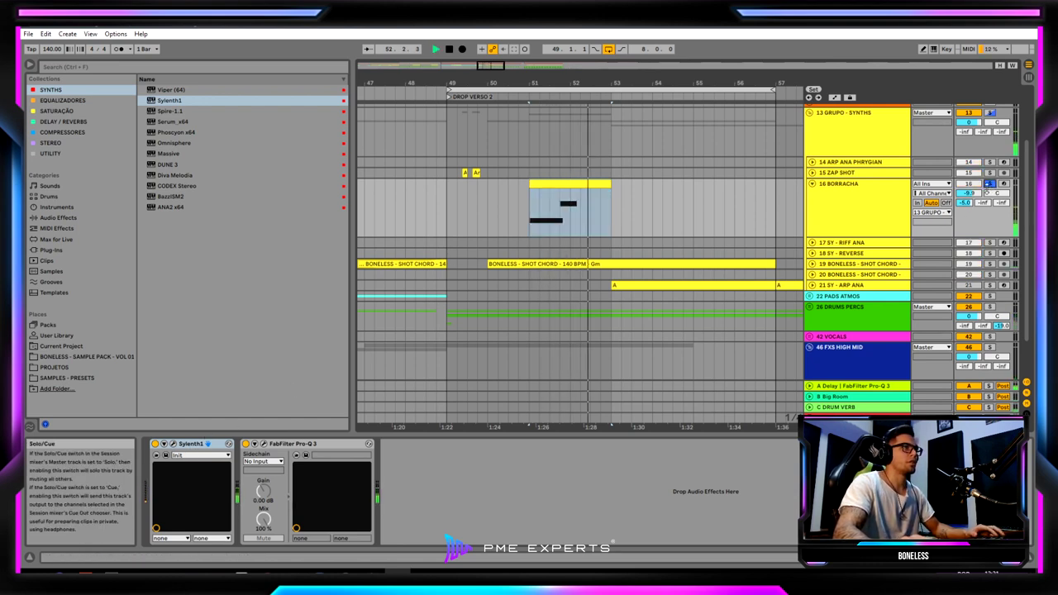
left_click(571, 182)
Set the BORRACHA track's delay send to -inf and play the clip dry.
double_click(964, 203)
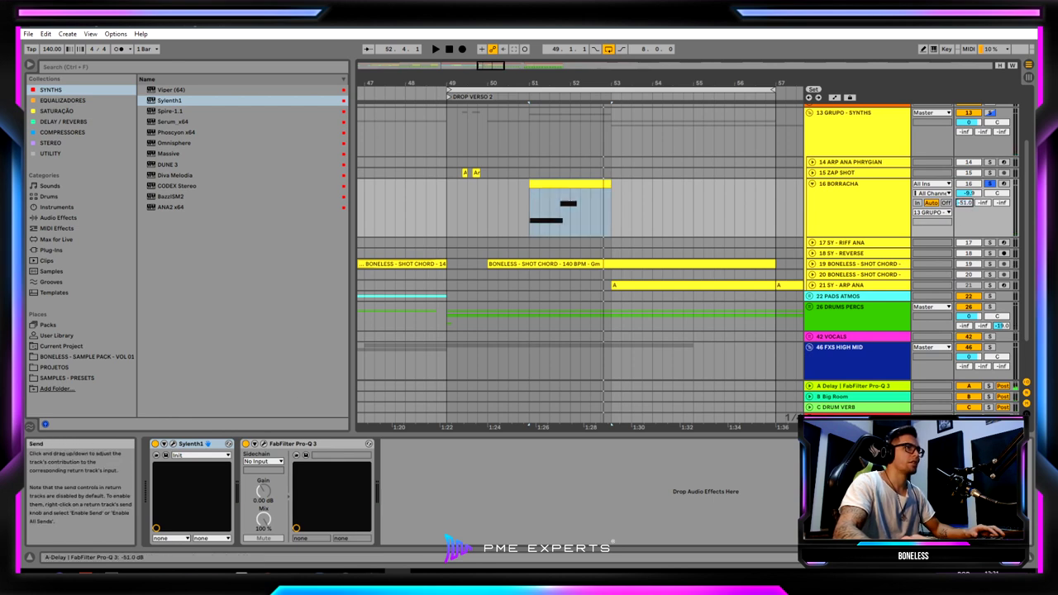
left_click(583, 185)
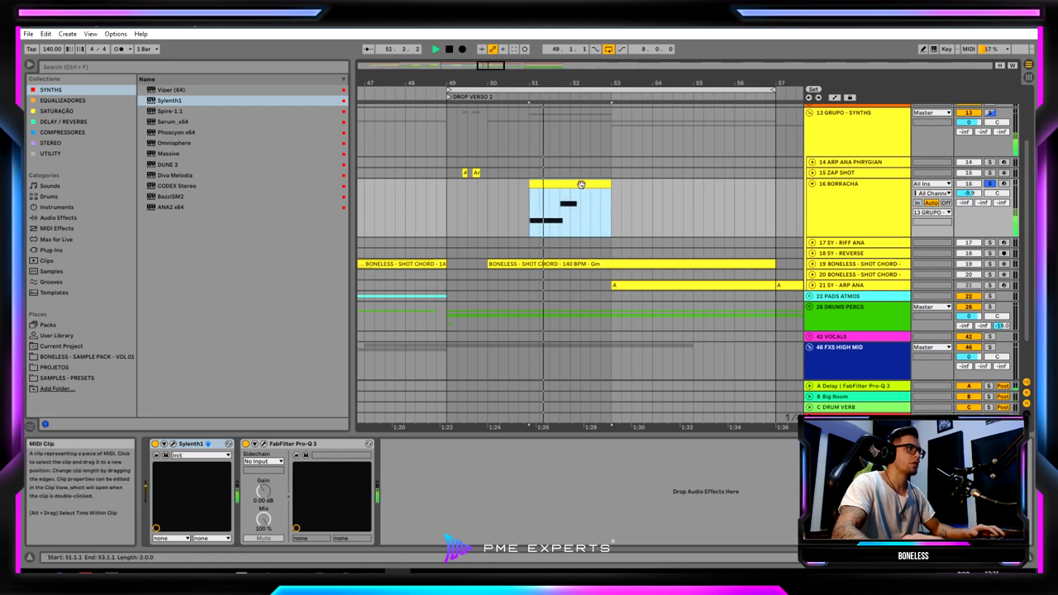
key("space")
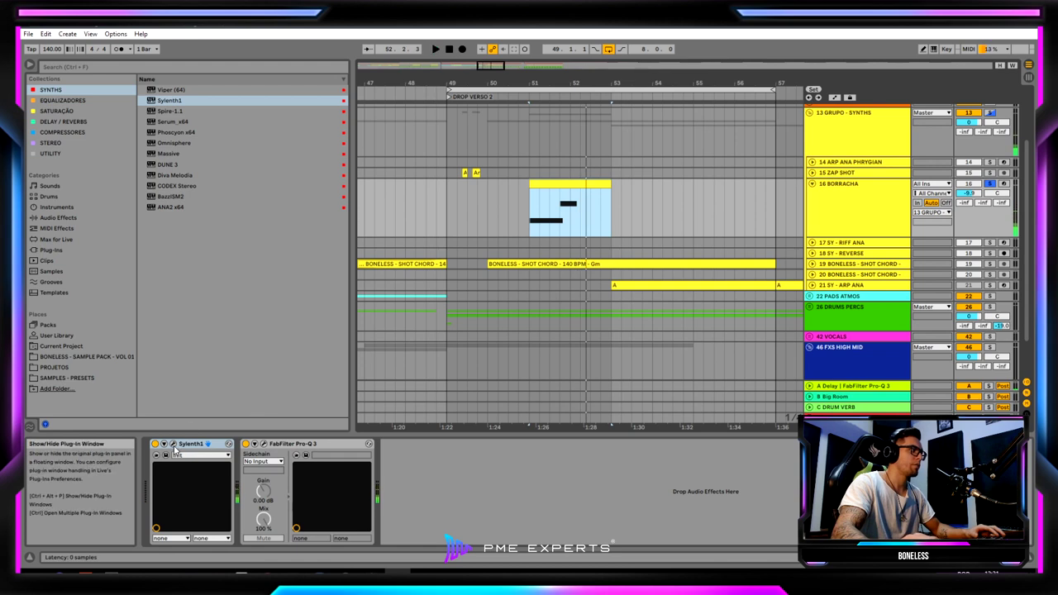
Turn on Mono Legato in Sylenth1 with a portamento time of about 97 ms and play the clip.
left_click(173, 444)
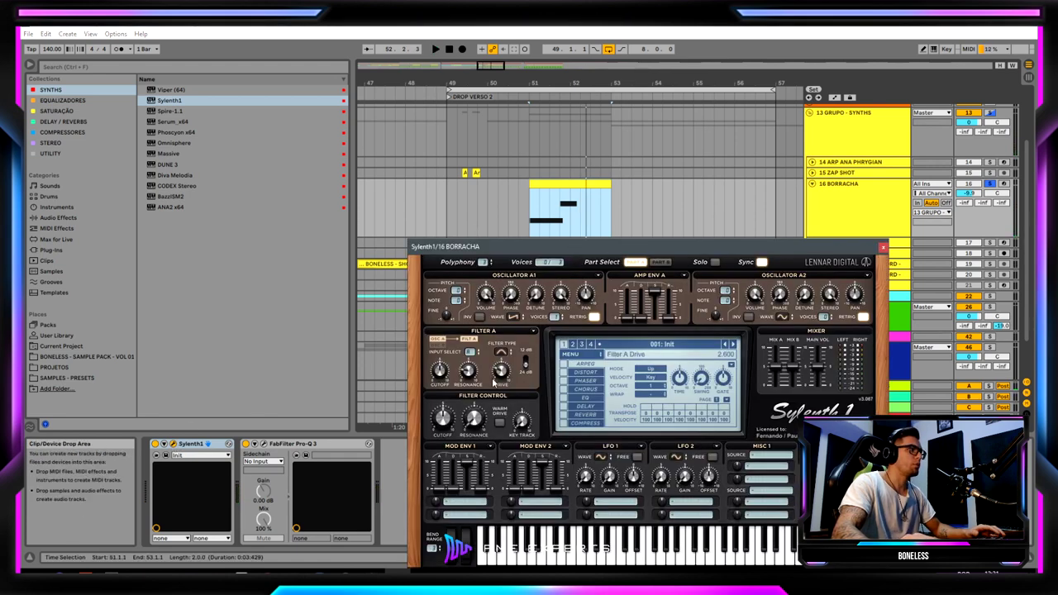
key("space")
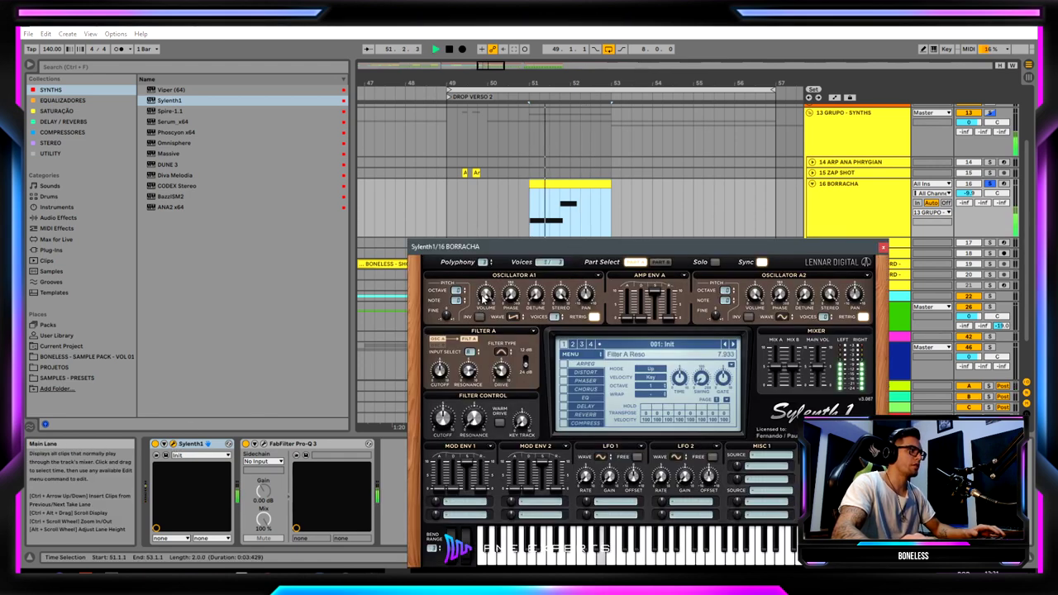
key("space")
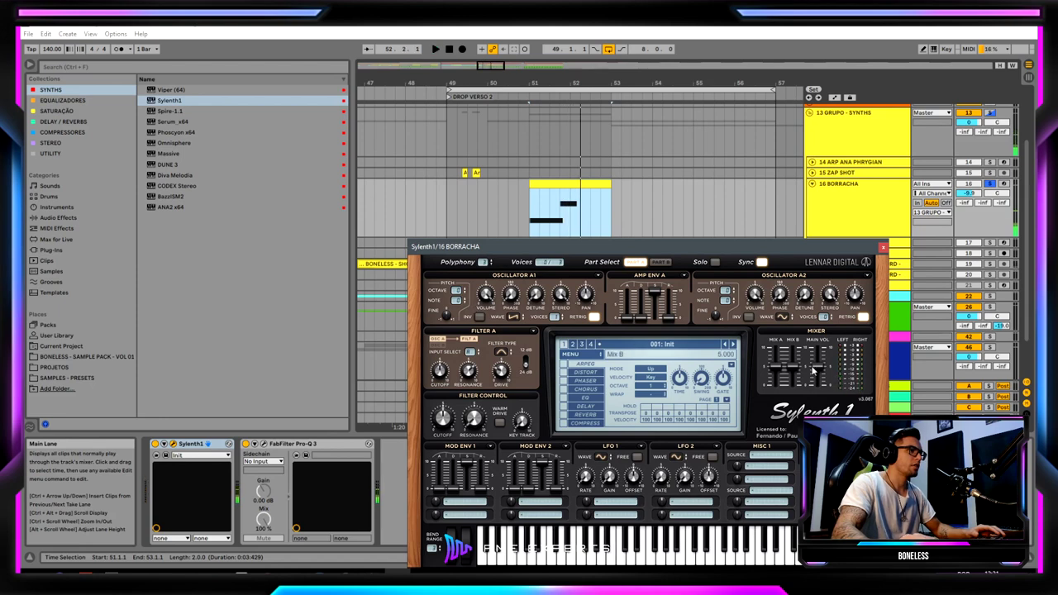
left_click_drag(801, 249, 667, 144)
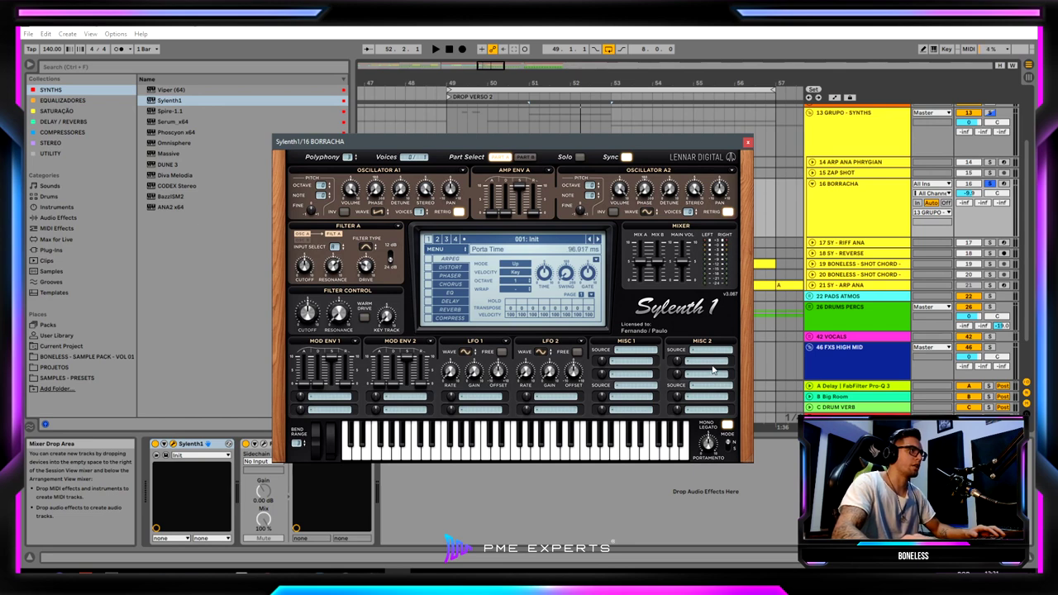
key("space")
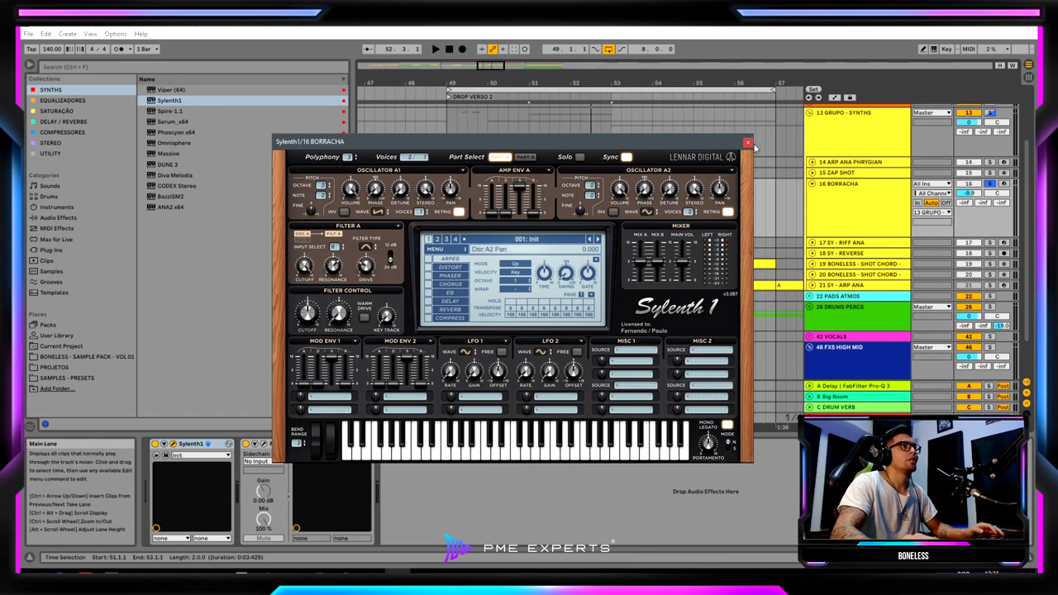
Select the BORRACHA track and turn on automation mode to show the automation lanes.
left_click(850, 195)
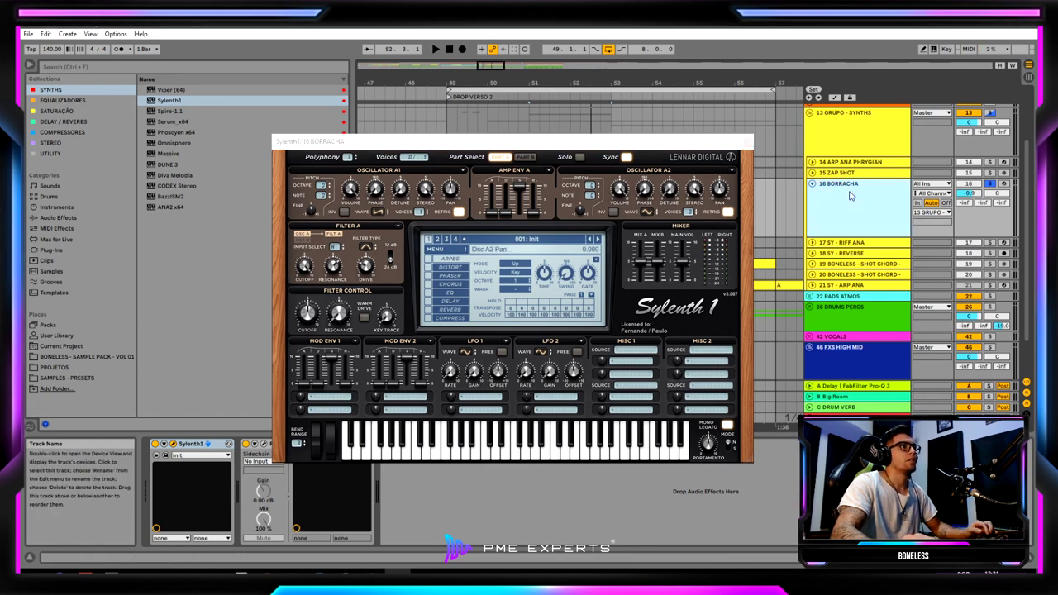
left_click(835, 98)
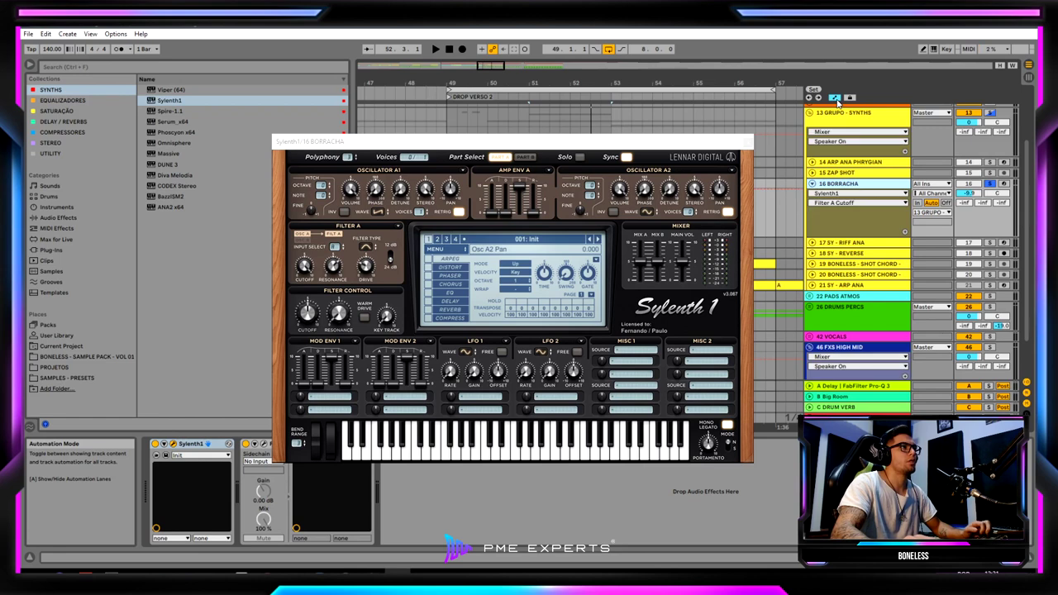
key("a")
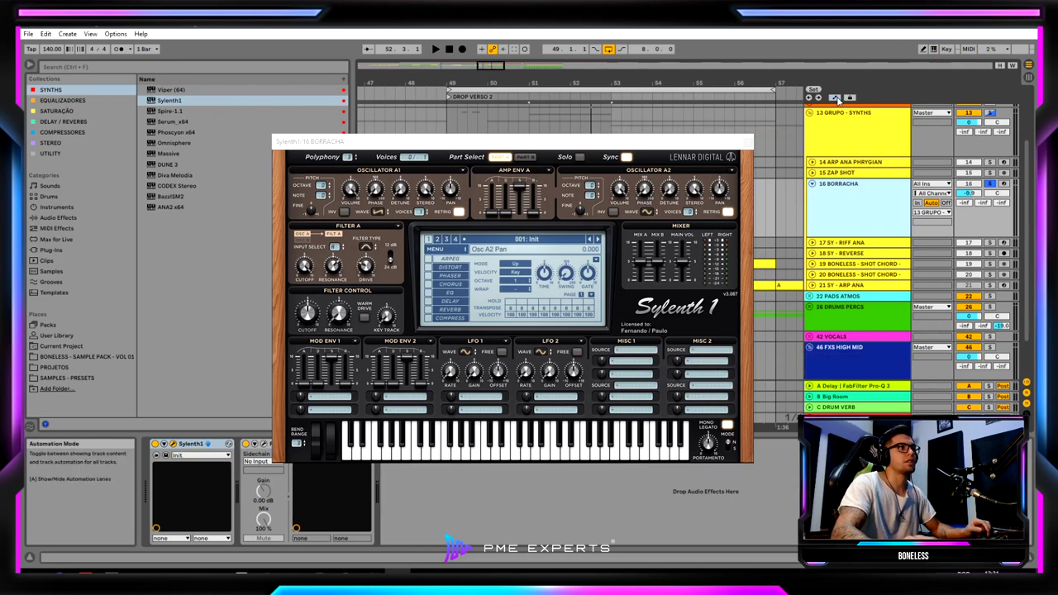
key("a")
key("a")
key("a")
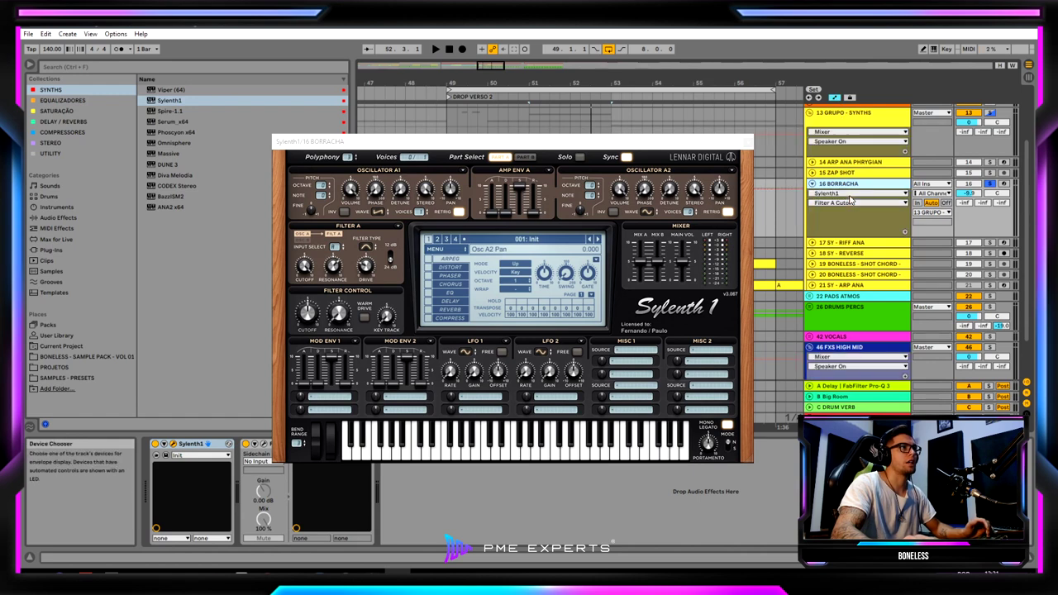
Select Osc A1 Pan in Sylenth1 as the displayed automation parameter and unfold the device's plug-in parameter panel.
left_click(452, 188)
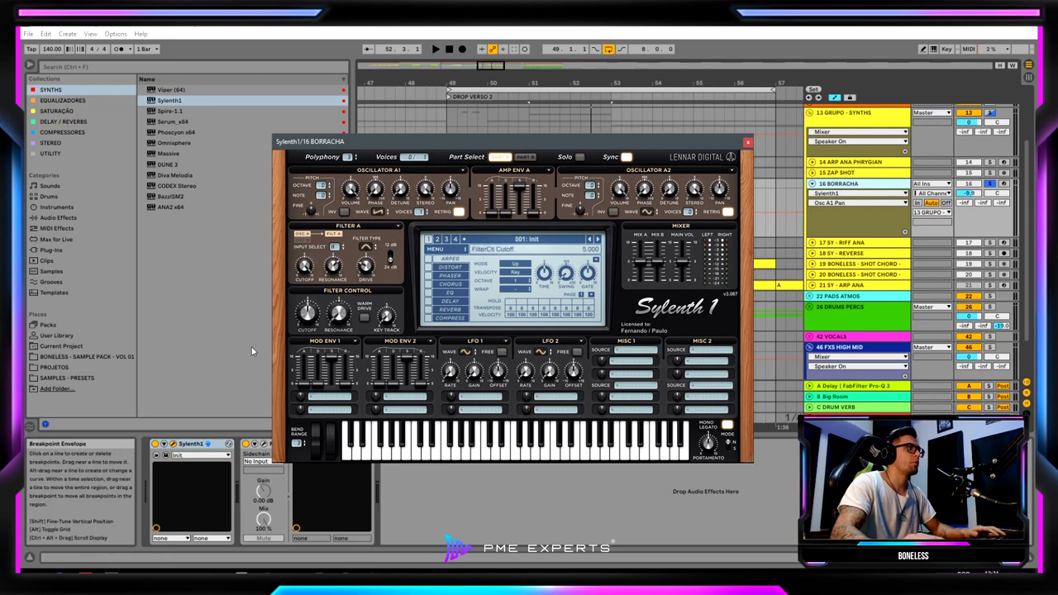
left_click(164, 445)
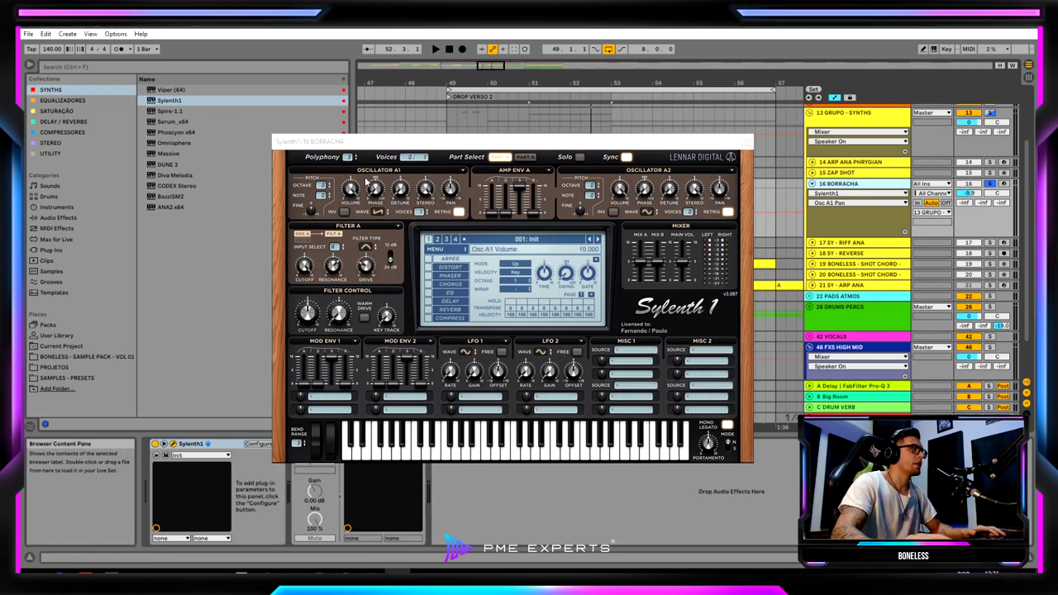
Touch Filter A Cutoff in Sylenth1 to make it the displayed automation parameter, and close the synth window.
left_click_drag(380, 143, 573, 157)
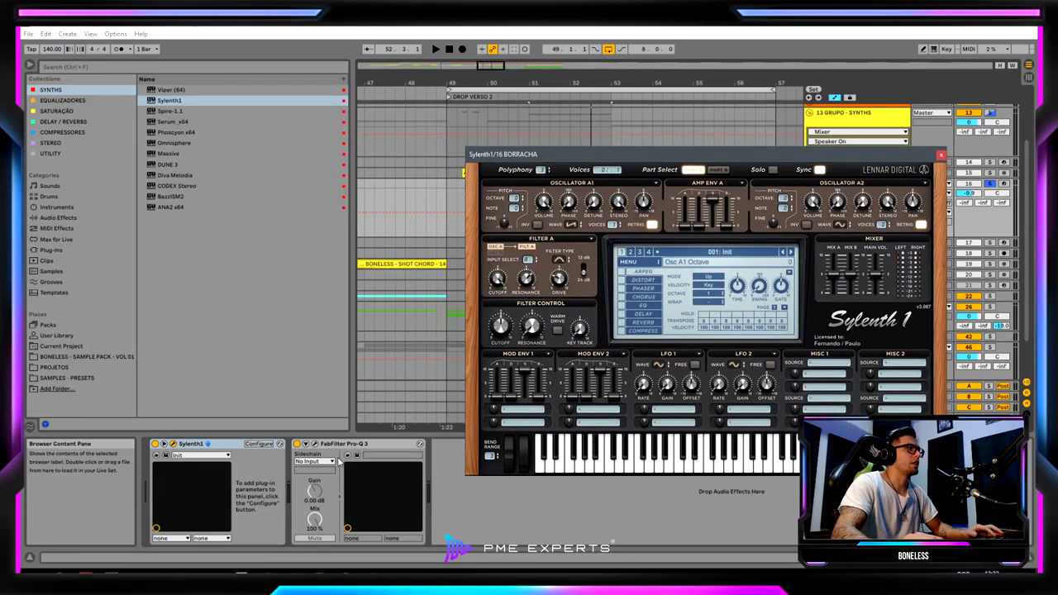
left_click_drag(616, 154, 465, 186)
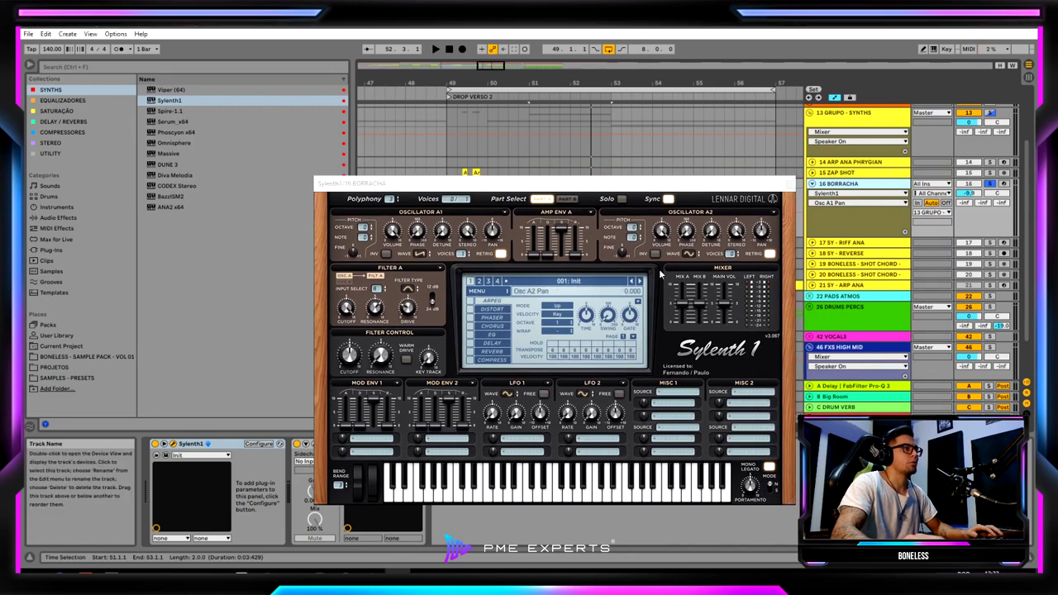
left_click(347, 312)
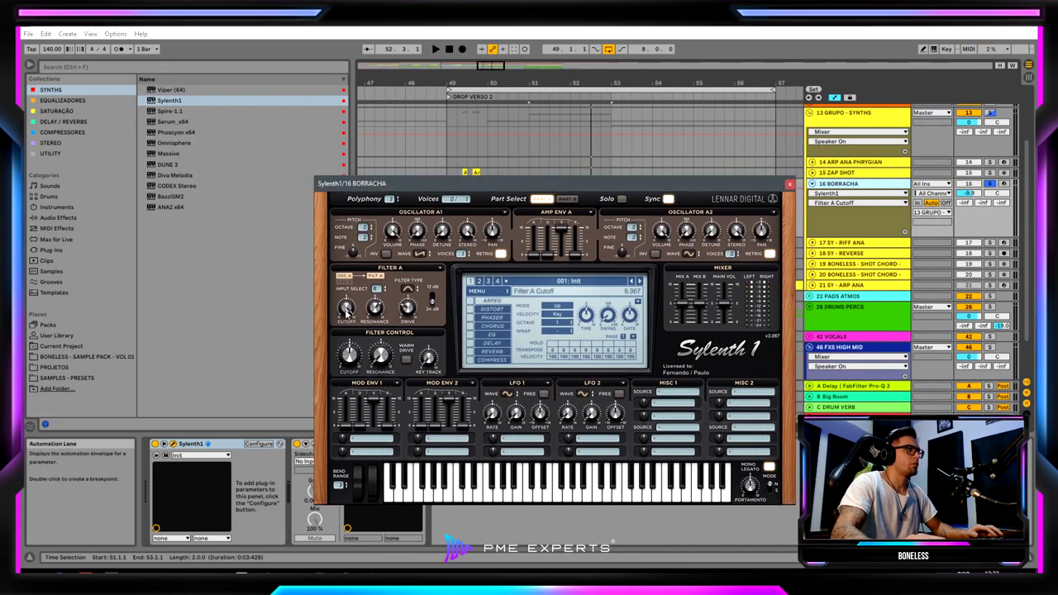
left_click(789, 185)
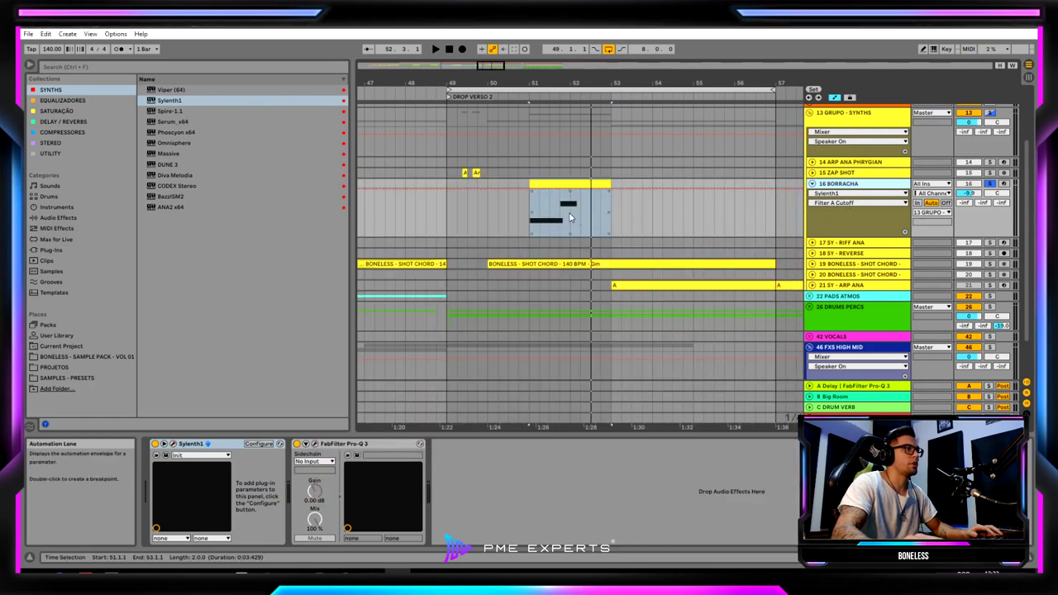
Draw Filter A Cutoff automation over the BORRACHA clip, falling from about 8.3 at its start to about 4.13, and play it.
left_click(542, 195)
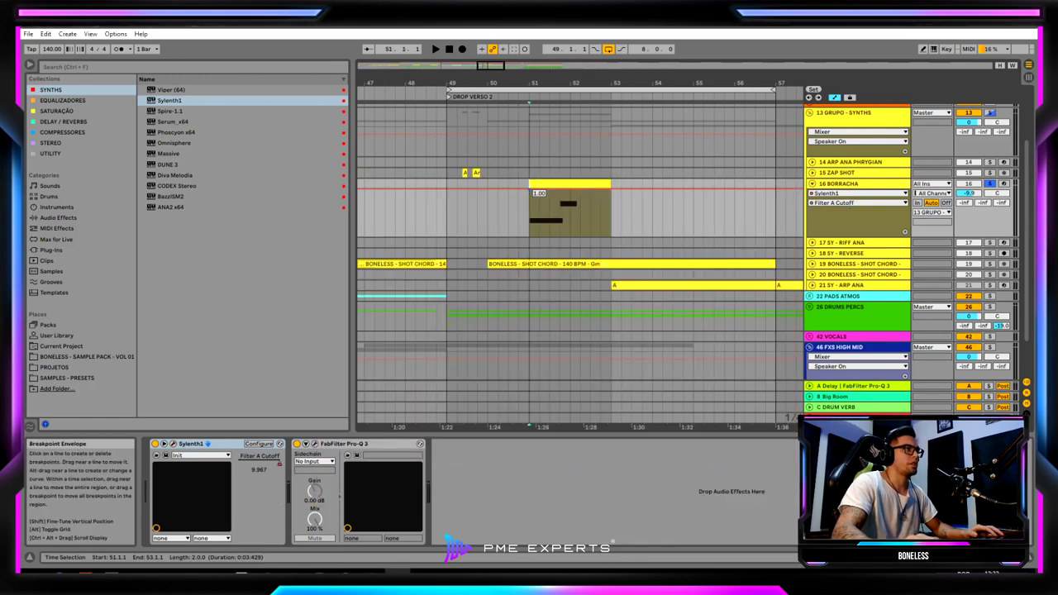
mouse_move(545, 193)
left_mouse_down()
mouse_move(565, 227)
mouse_move(579, 215)
mouse_move(531, 196)
left_mouse_up()
key("space")
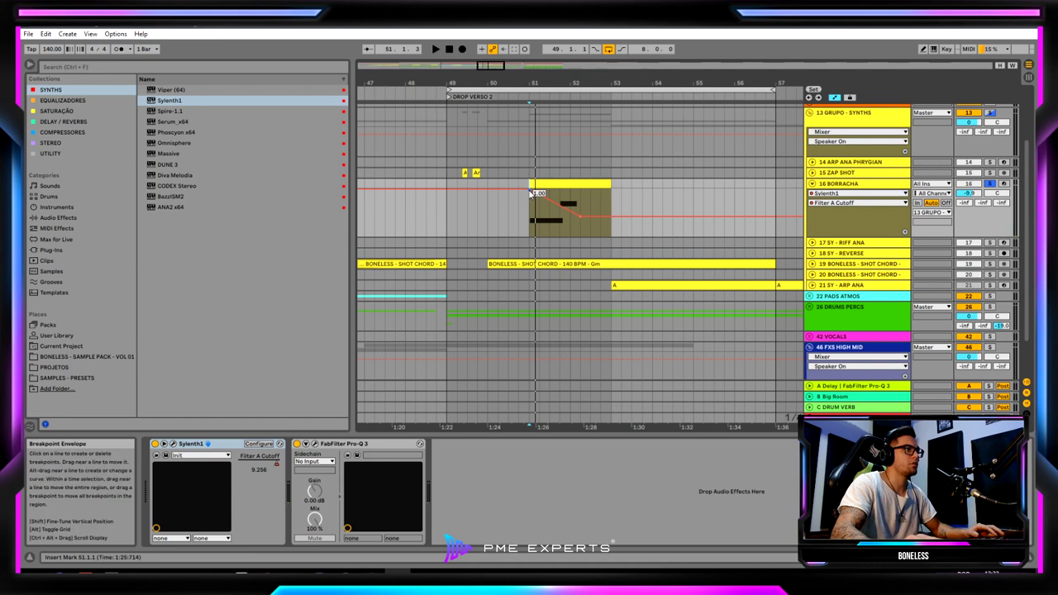
left_click_drag(530, 189, 531, 195)
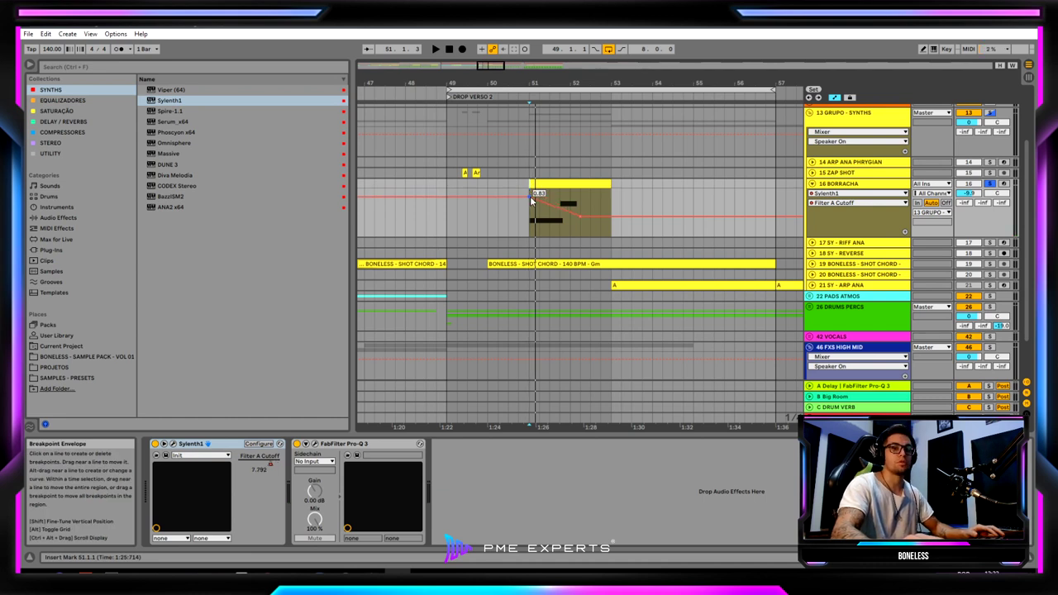
key("space")
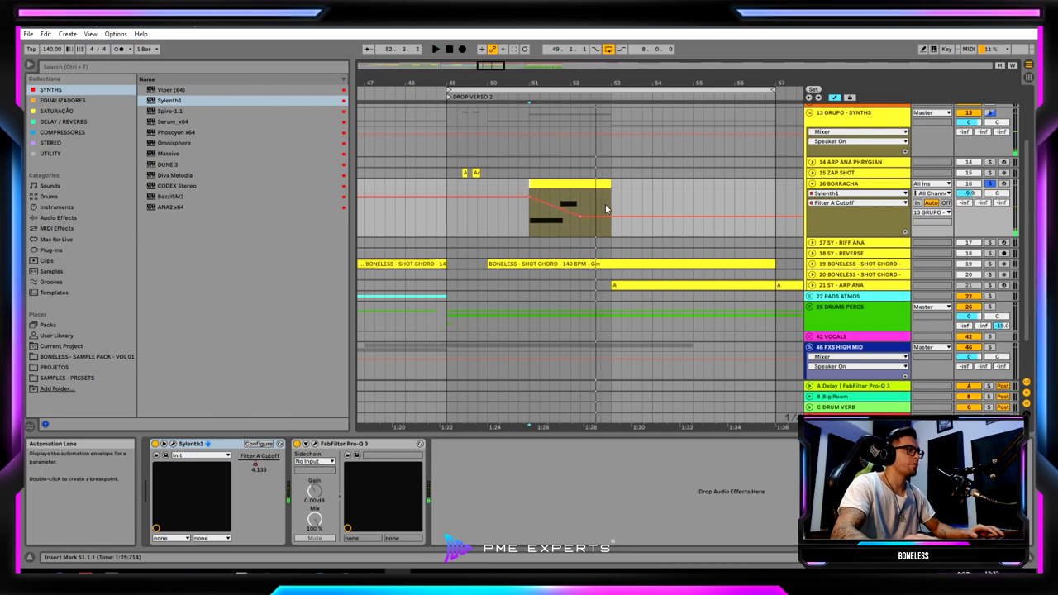
Raise the BORRACHA track's delay send to -7.0 dB and play the clip.
left_click(849, 188)
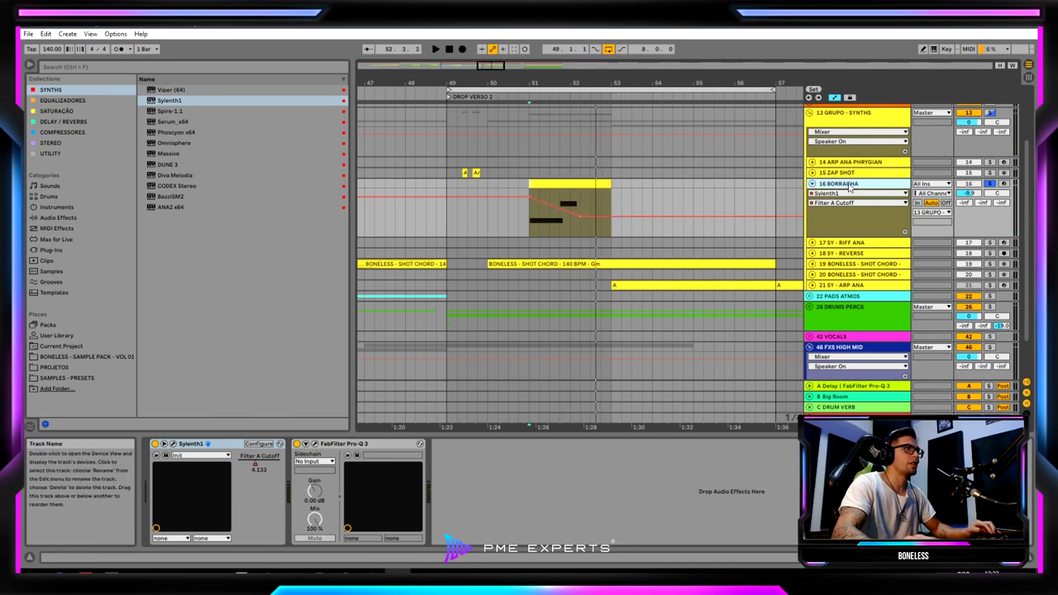
left_click(963, 195)
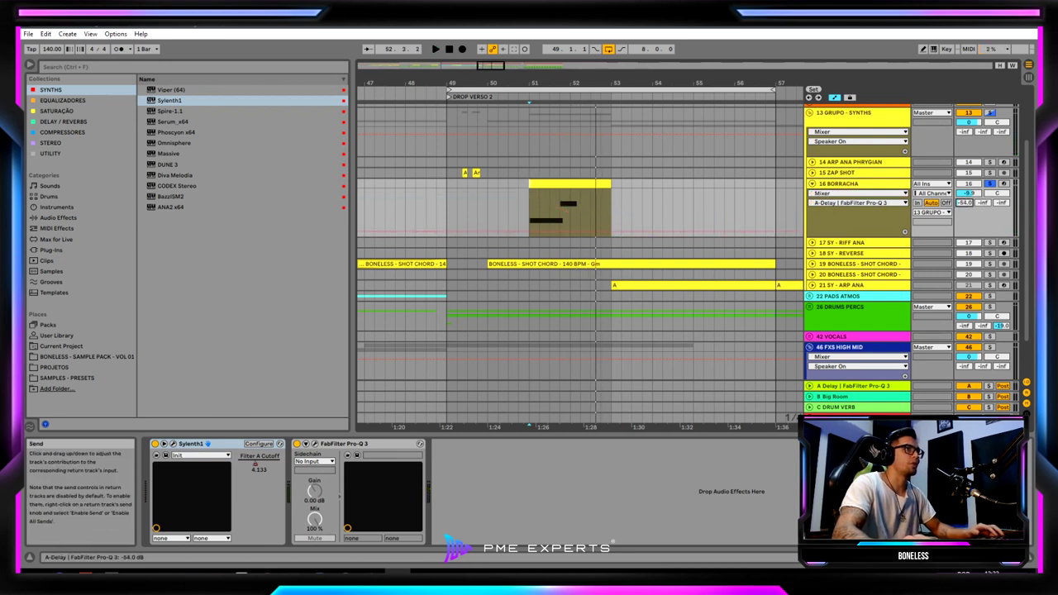
left_click_drag(965, 203, 965, 193)
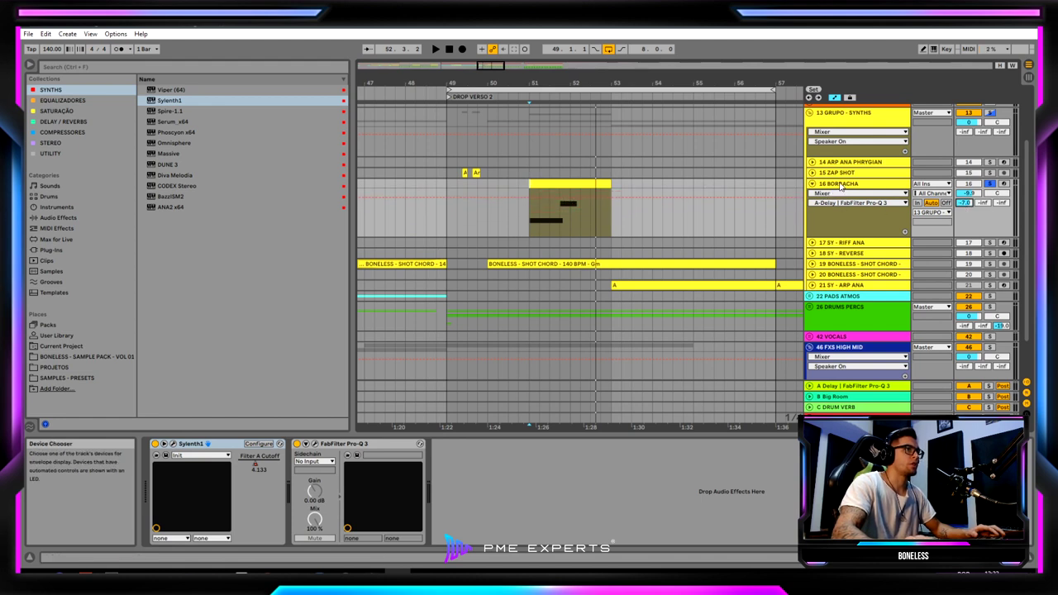
key("space")
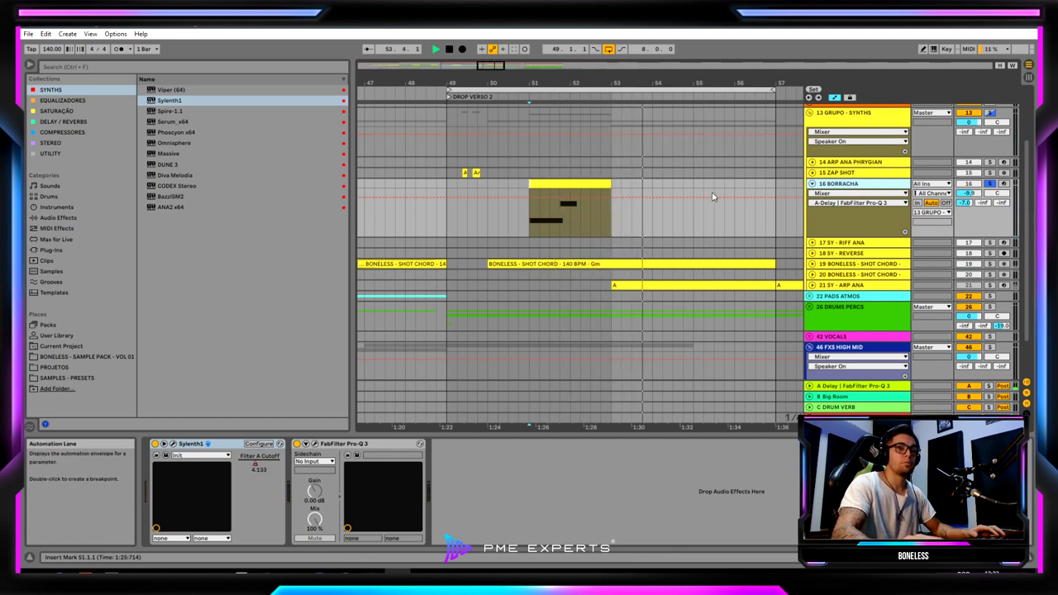
key("space")
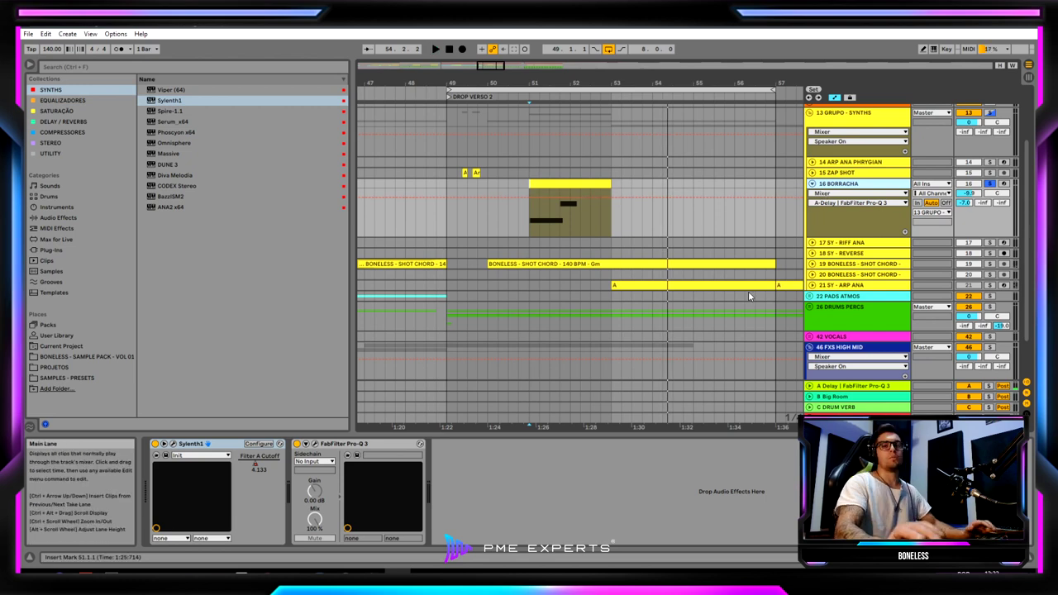
Hide the automation lanes, give Sylenth1's Osc A2 a saw wave with several voices, a higher octave and Retrig off, and play the clip.
key("a")
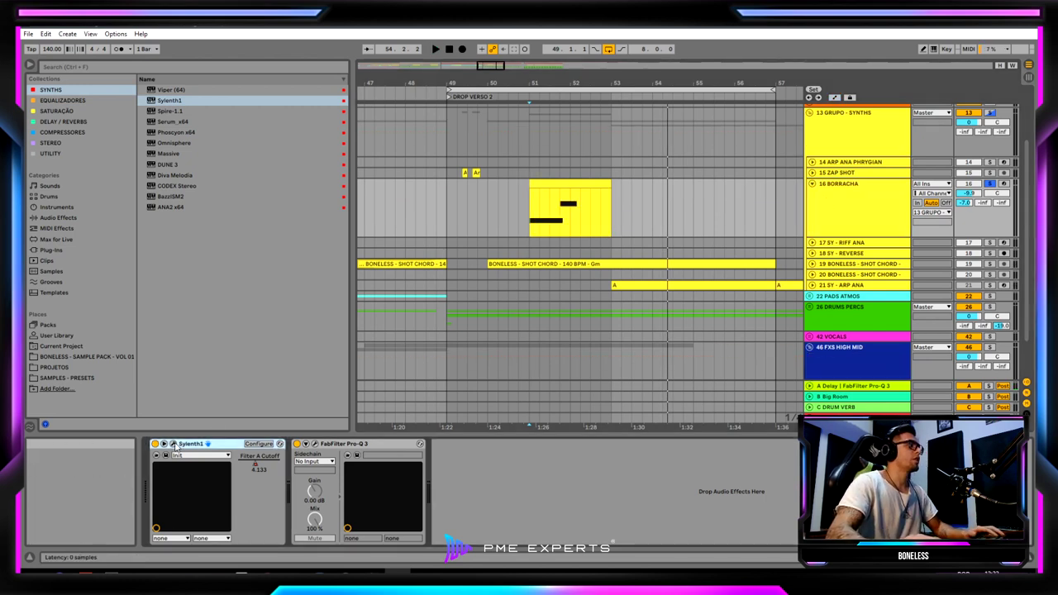
left_click(208, 444)
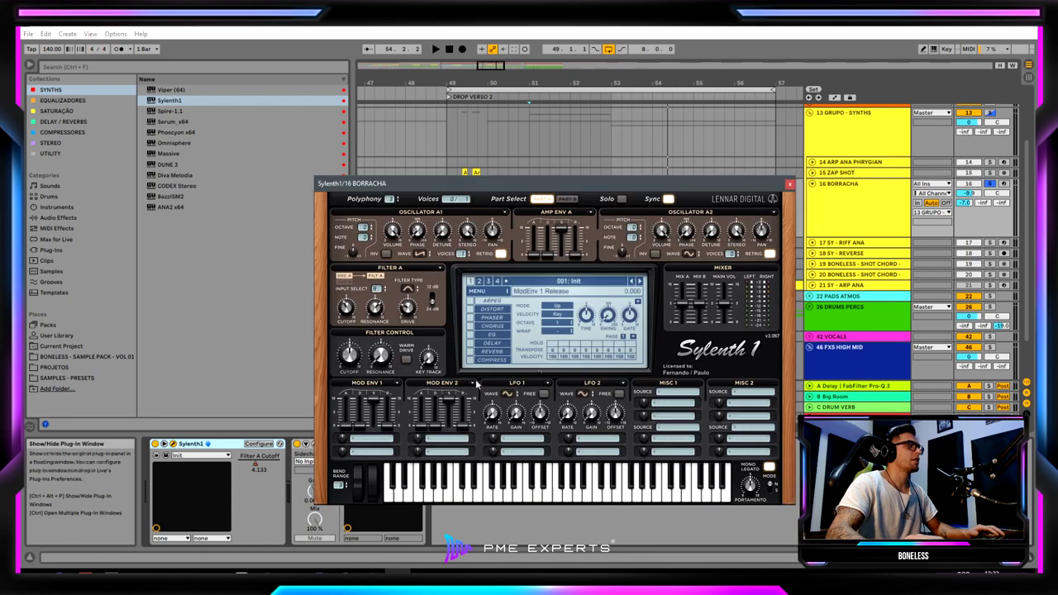
left_click(689, 254)
left_click(725, 272)
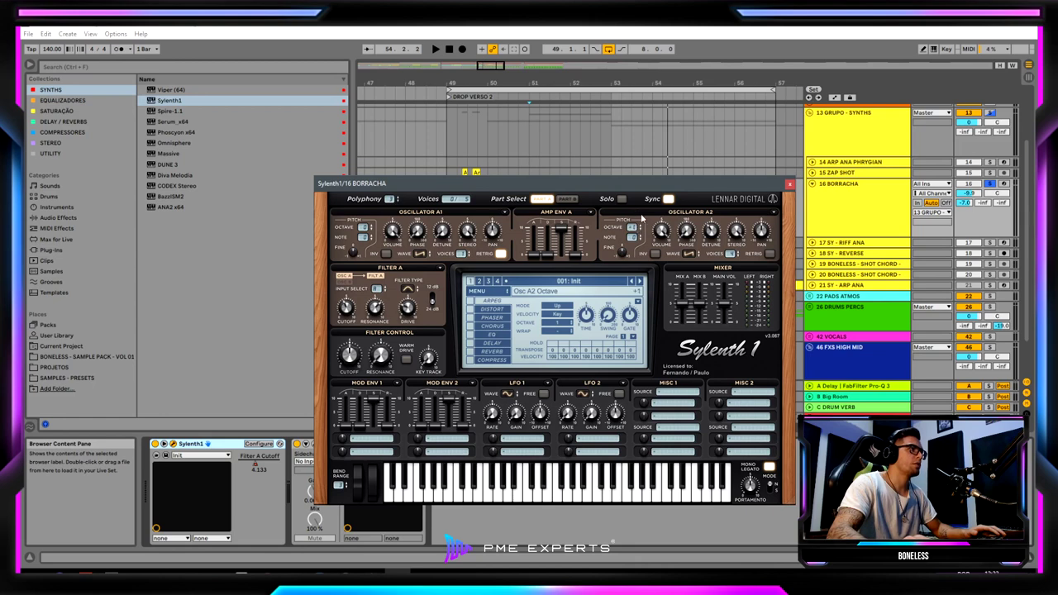
left_click_drag(656, 185, 614, 200)
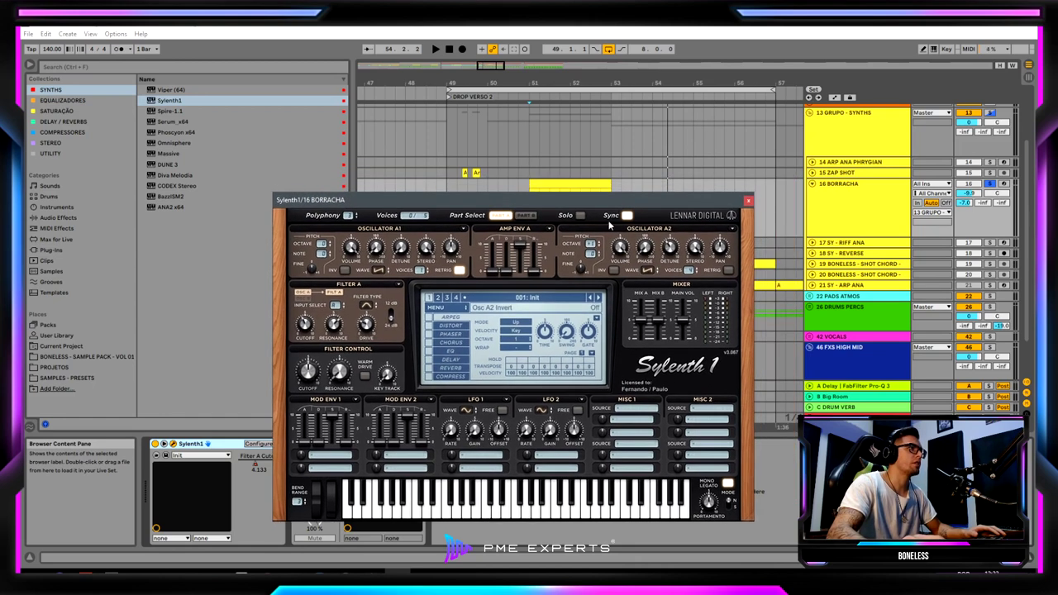
key("space")
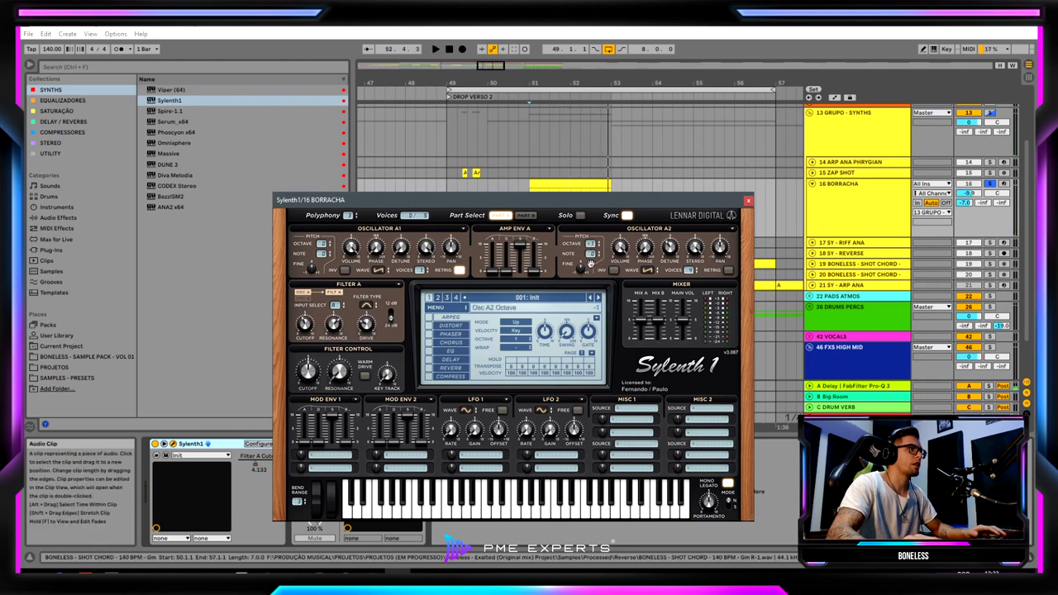
key("space")
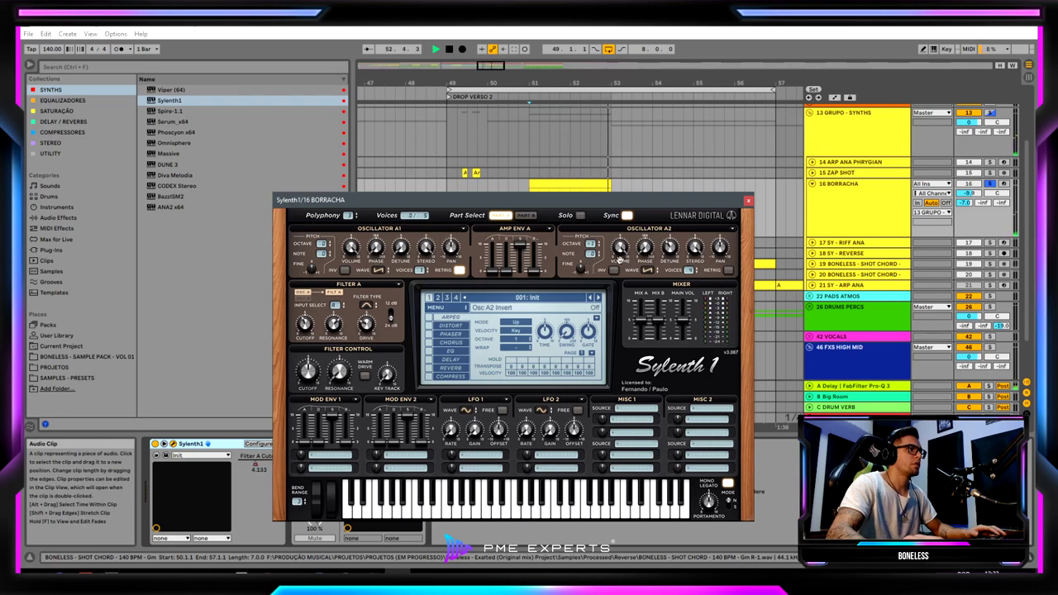
key("space")
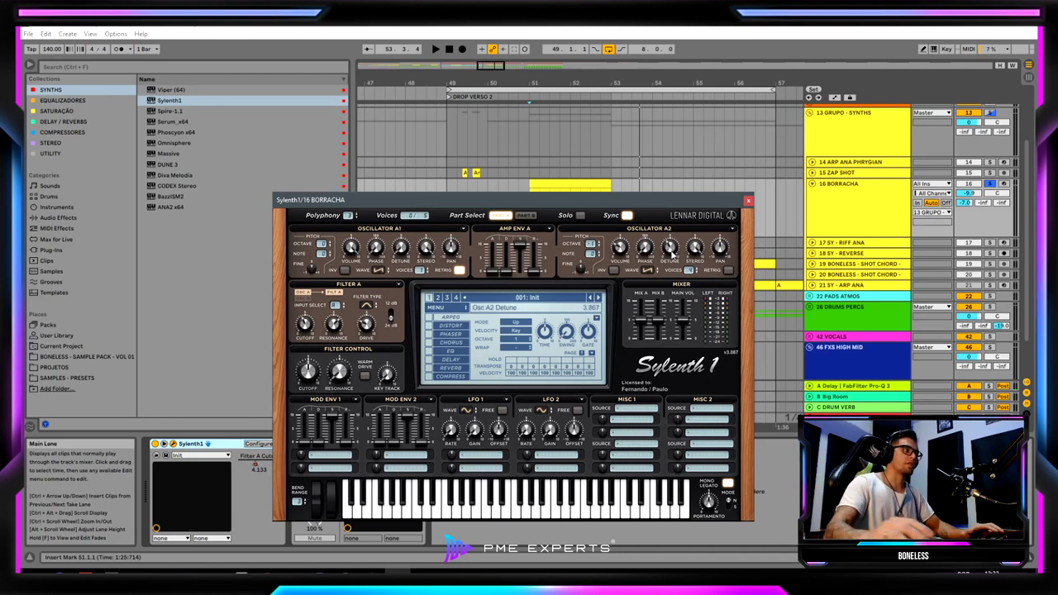
Enable Sylenth1's distortion with the OverDrive type at 100% dry/wet and play the clip.
left_click(435, 326)
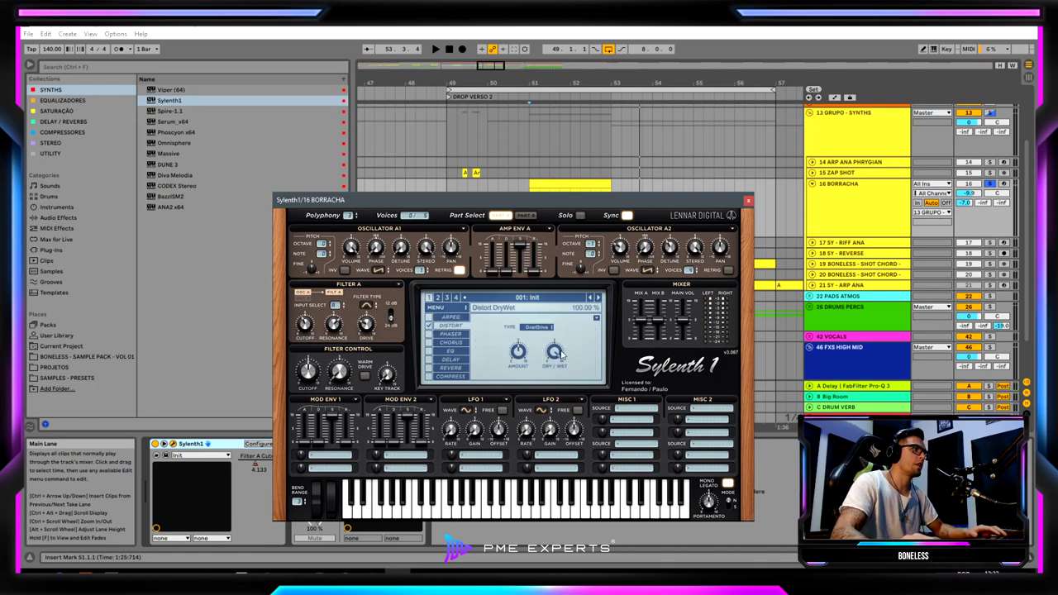
key("space")
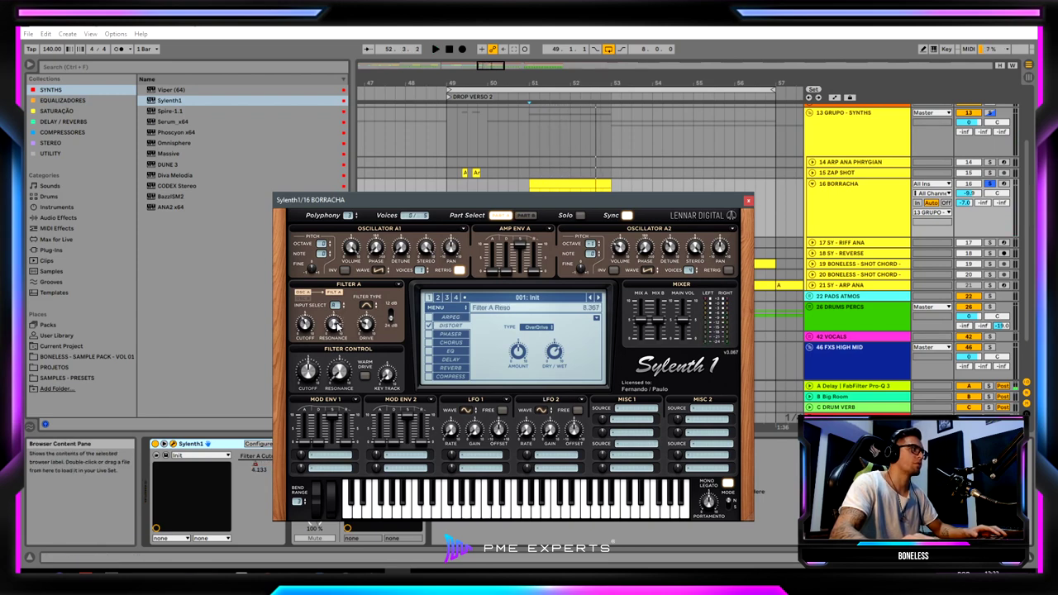
key("space")
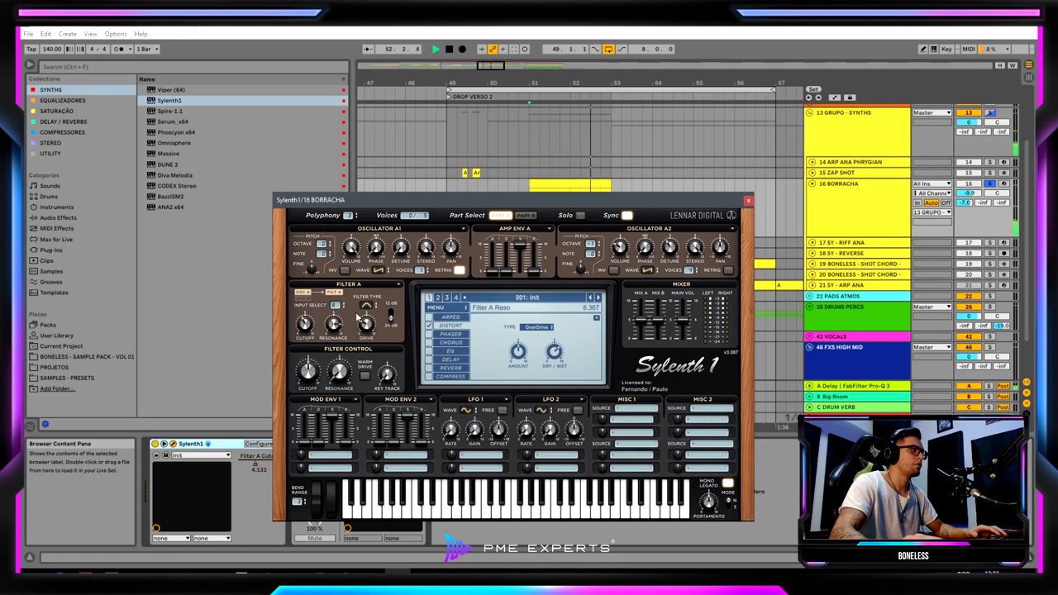
key("space")
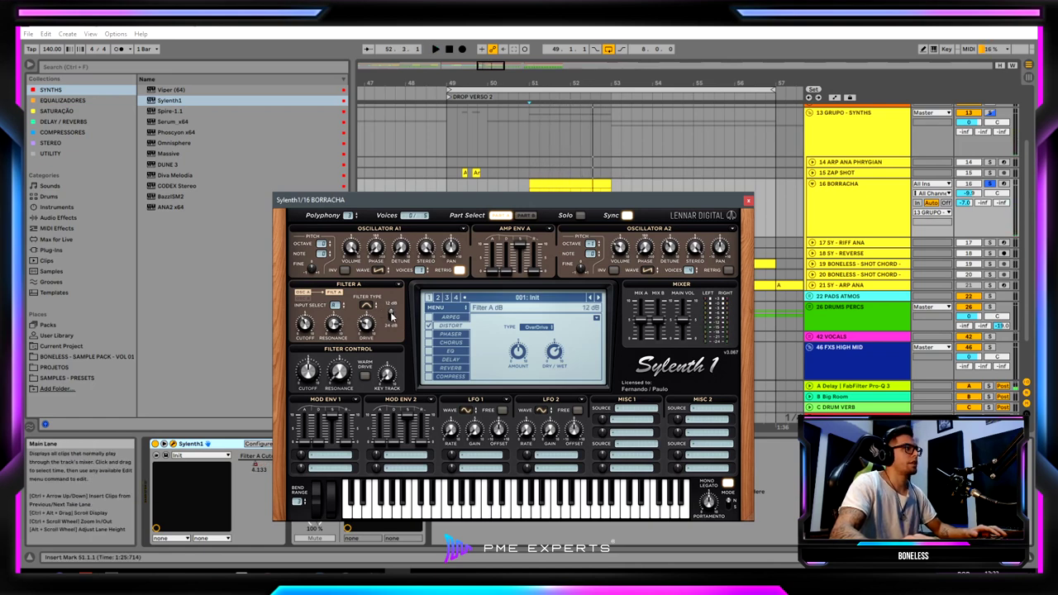
Set Filter A's slope to 24 dB, play the clip and close the Sylenth1 window.
left_click(392, 314)
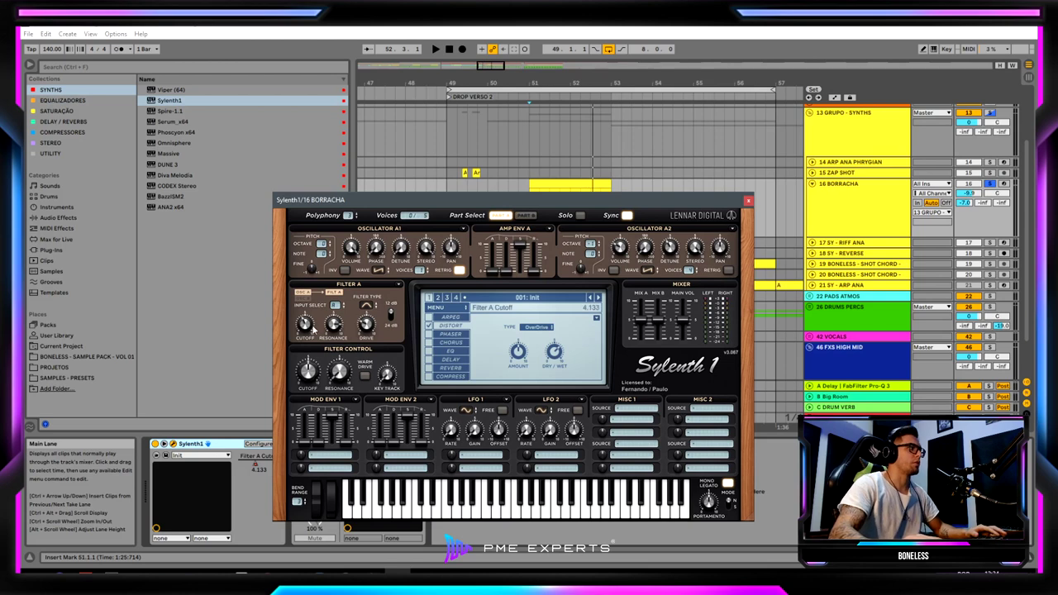
key("space")
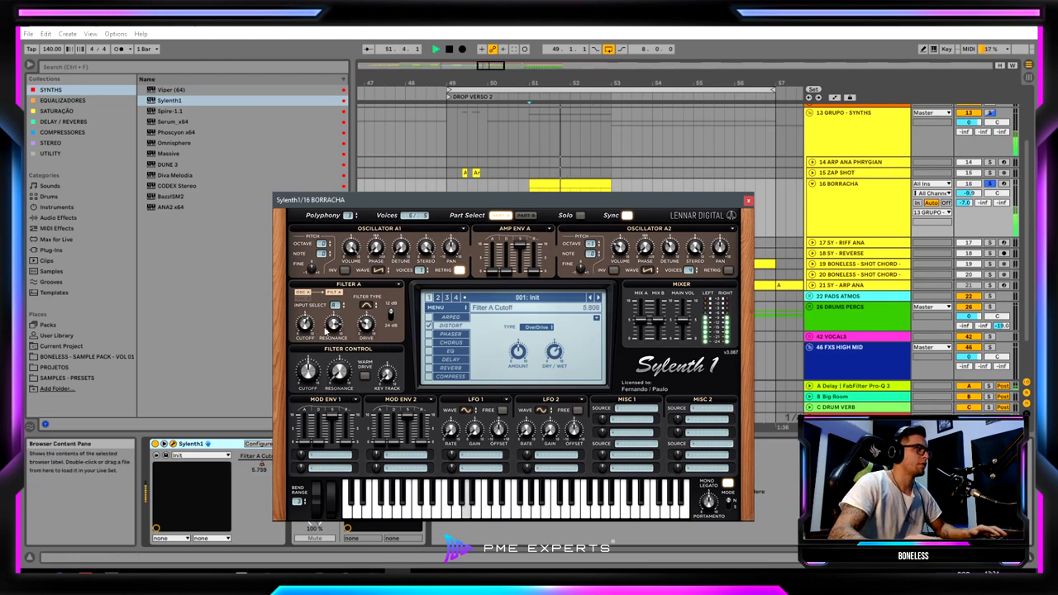
left_click(748, 201)
key("space")
In the BORRACHA track's FabFilter Pro-Q 3, raise the low cut slightly, add a high cut at about 11553 Hz and play the clip.
left_click(348, 454)
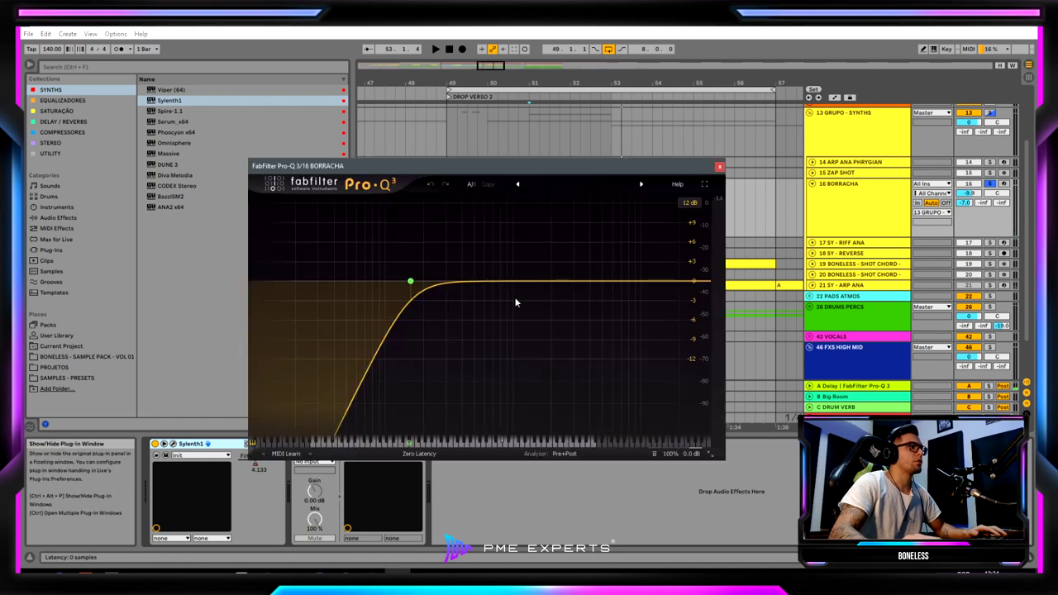
left_click_drag(410, 282, 422, 280)
left_click_drag(702, 281, 650, 277)
key("space")
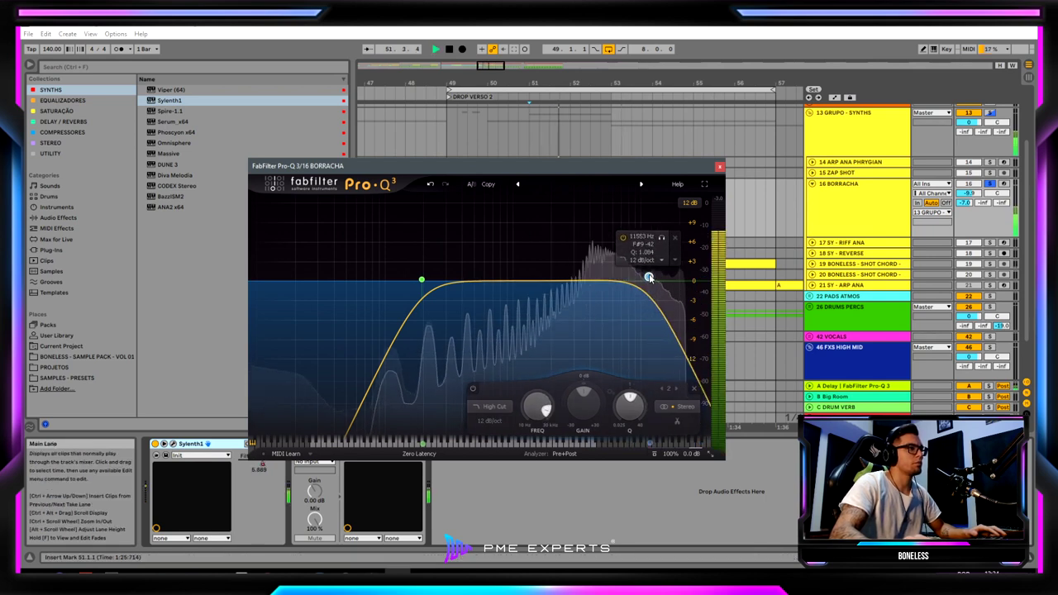
left_click(720, 167)
key("space")
Unsolo the BORRACHA track and play the full arrangement from 47.3.1, before DROP VERSO 2.
left_click(989, 184)
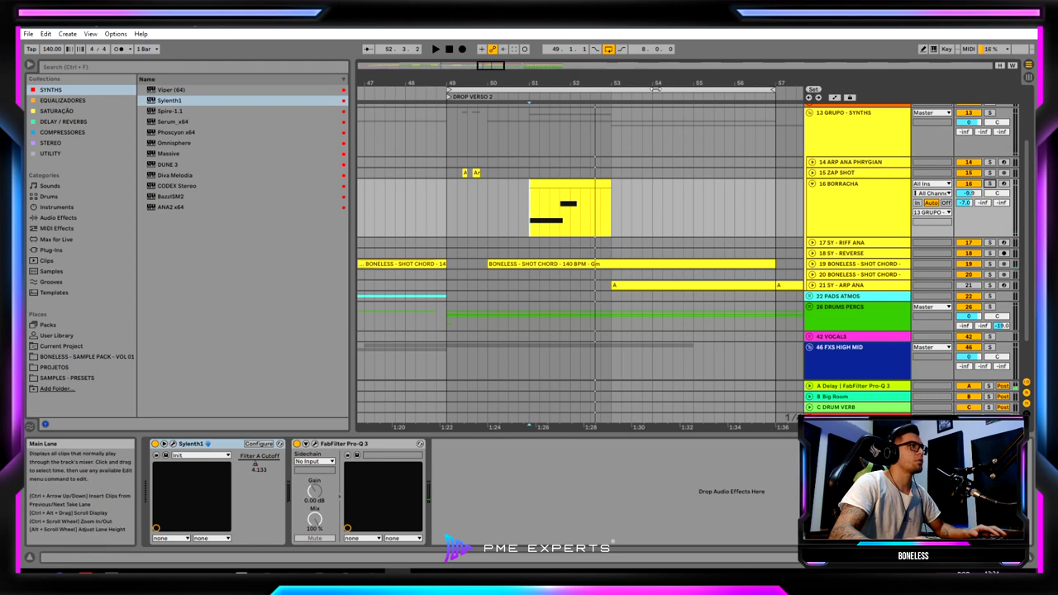
left_click_drag(656, 82, 652, 60)
left_click(524, 195)
key("space")
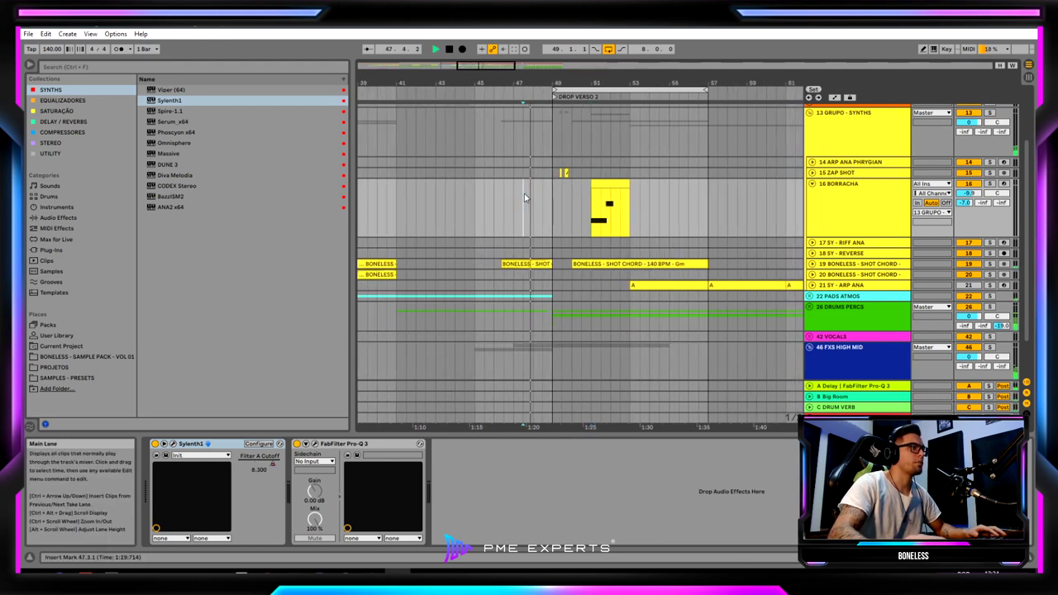